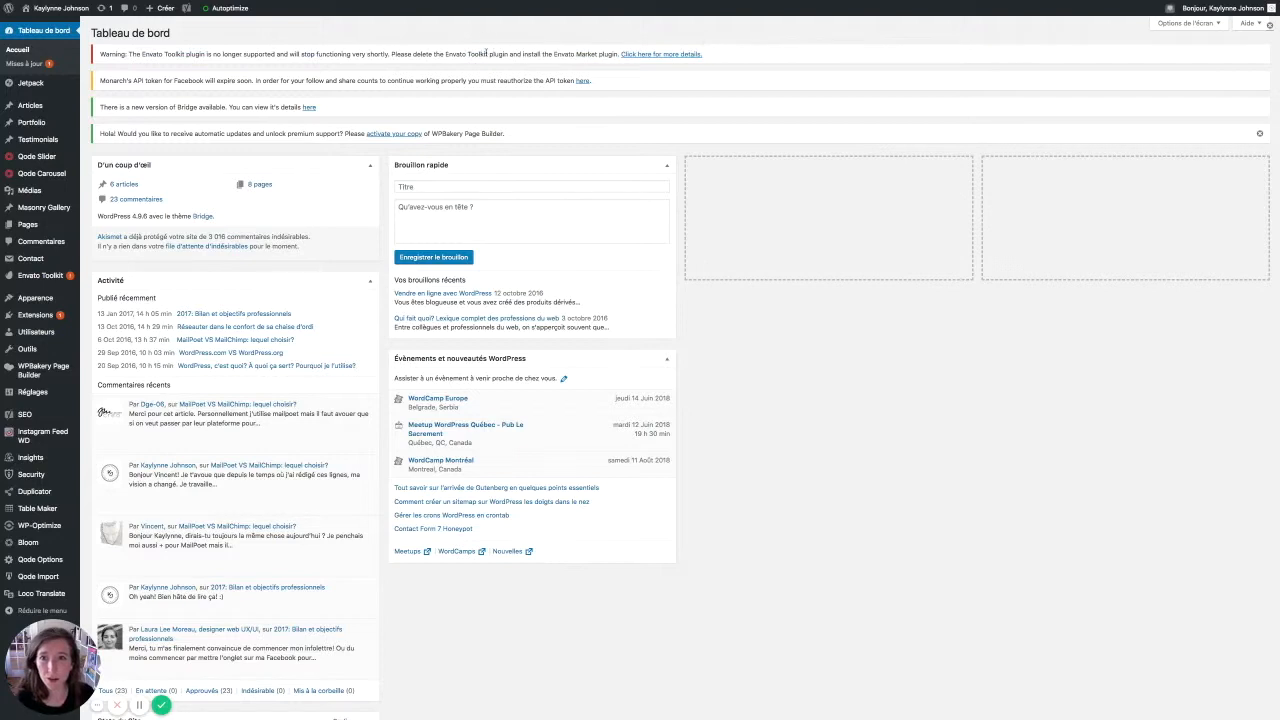
Open the details page linked in the Envato Toolkit deprecation warning and download the new Envato Market plugin
left_click_drag(489, 54, 618, 54)
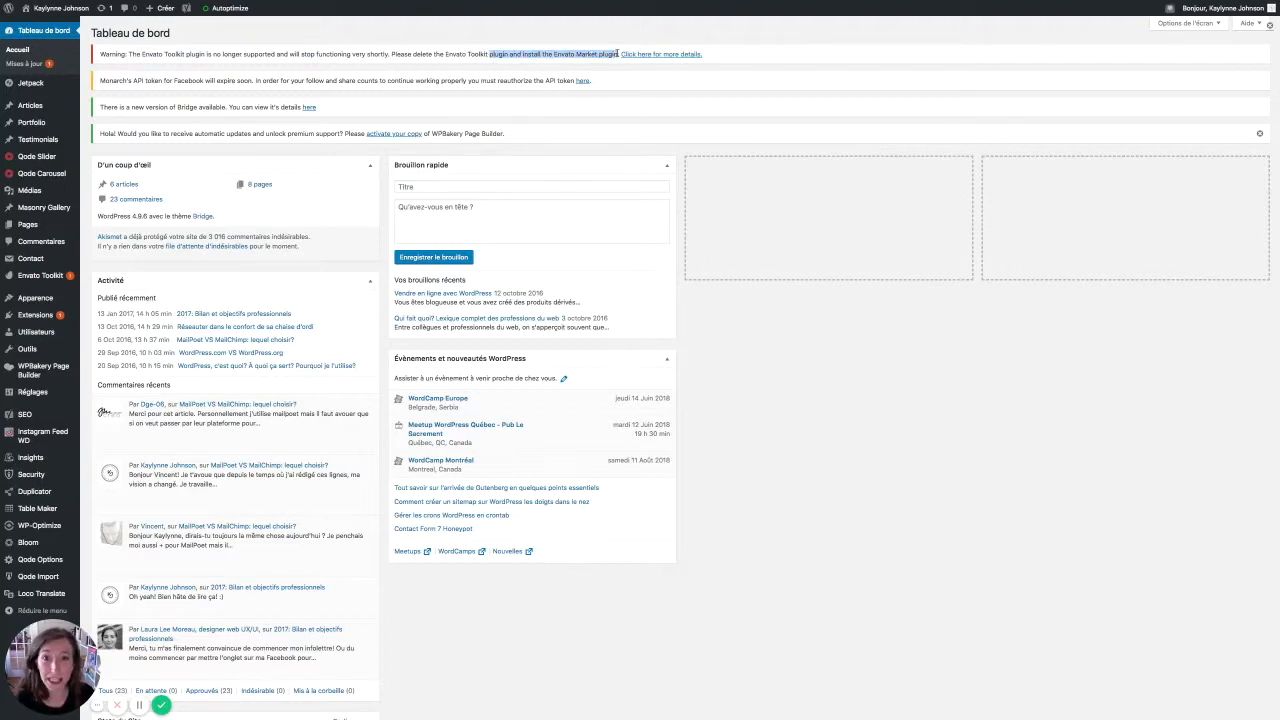
left_click(627, 39)
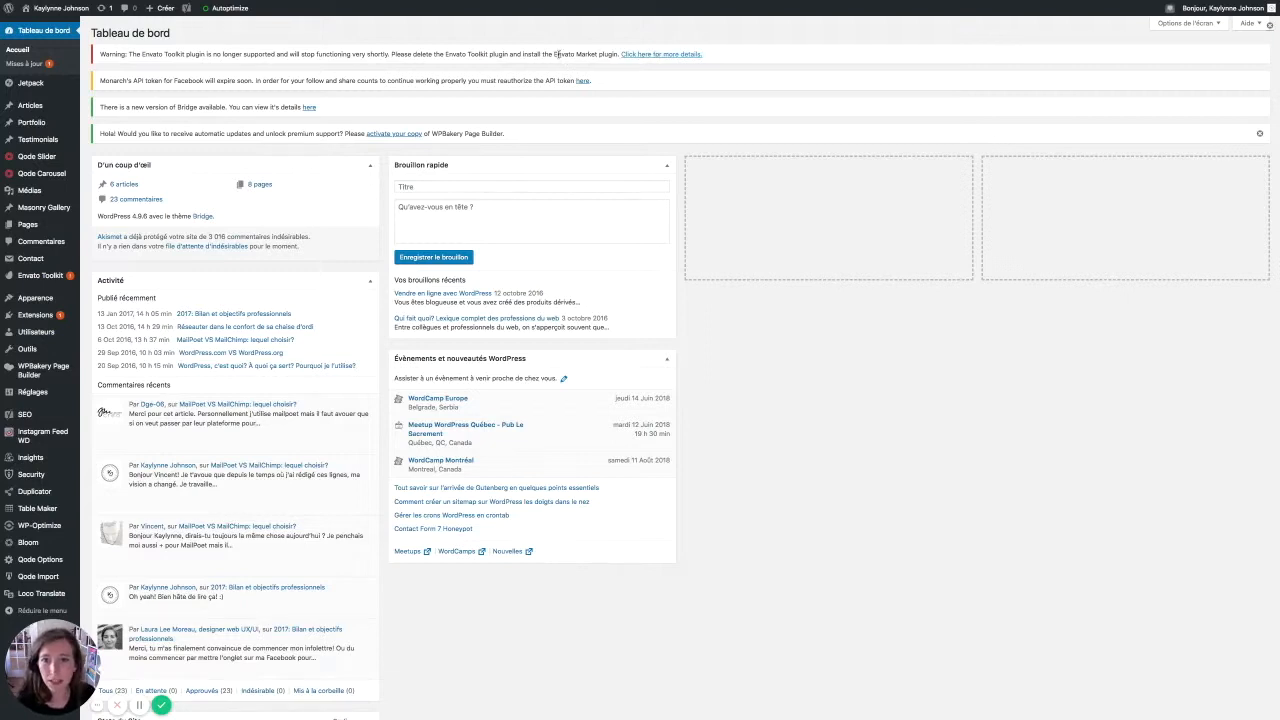
left_click_drag(553, 54, 618, 54)
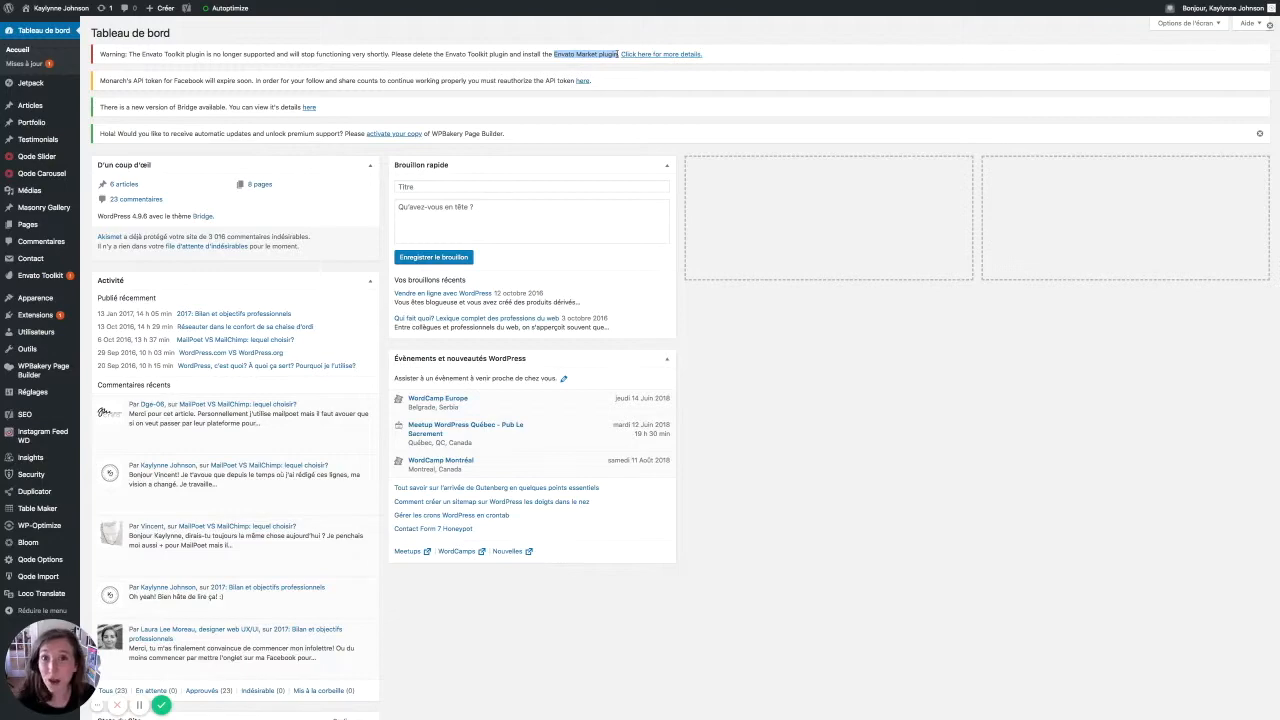
left_click(670, 55)
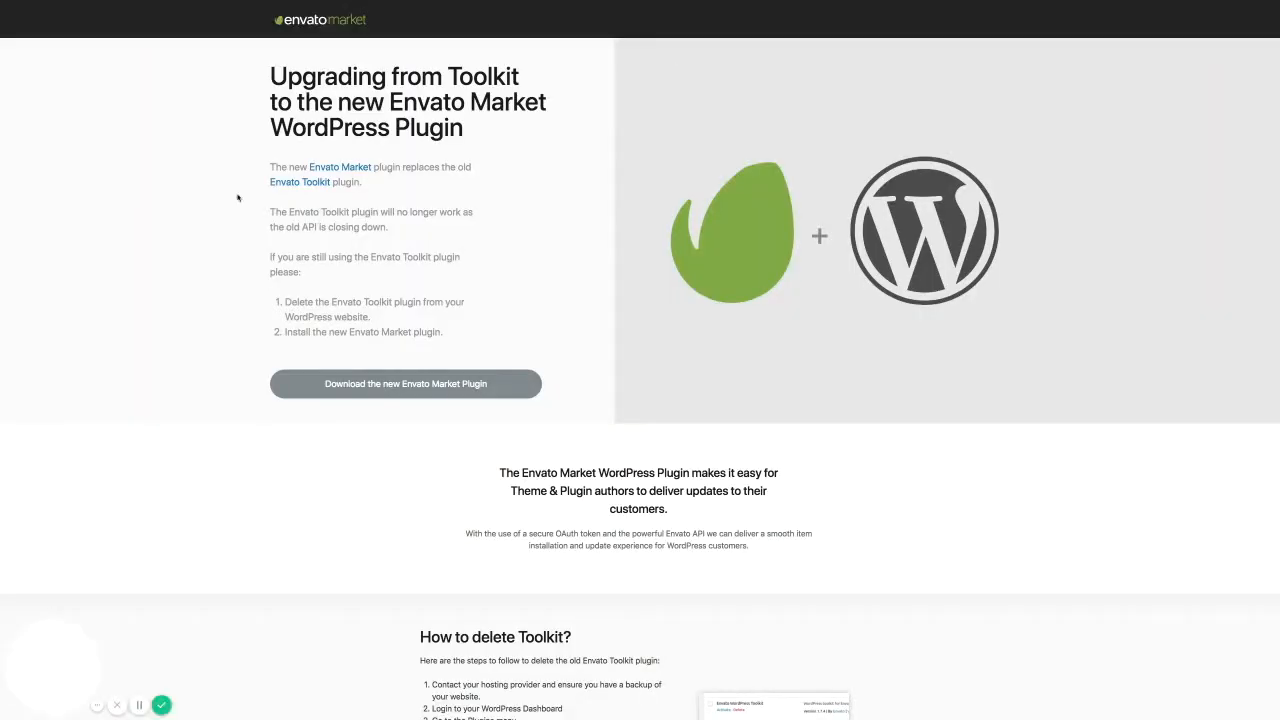
left_click(383, 390)
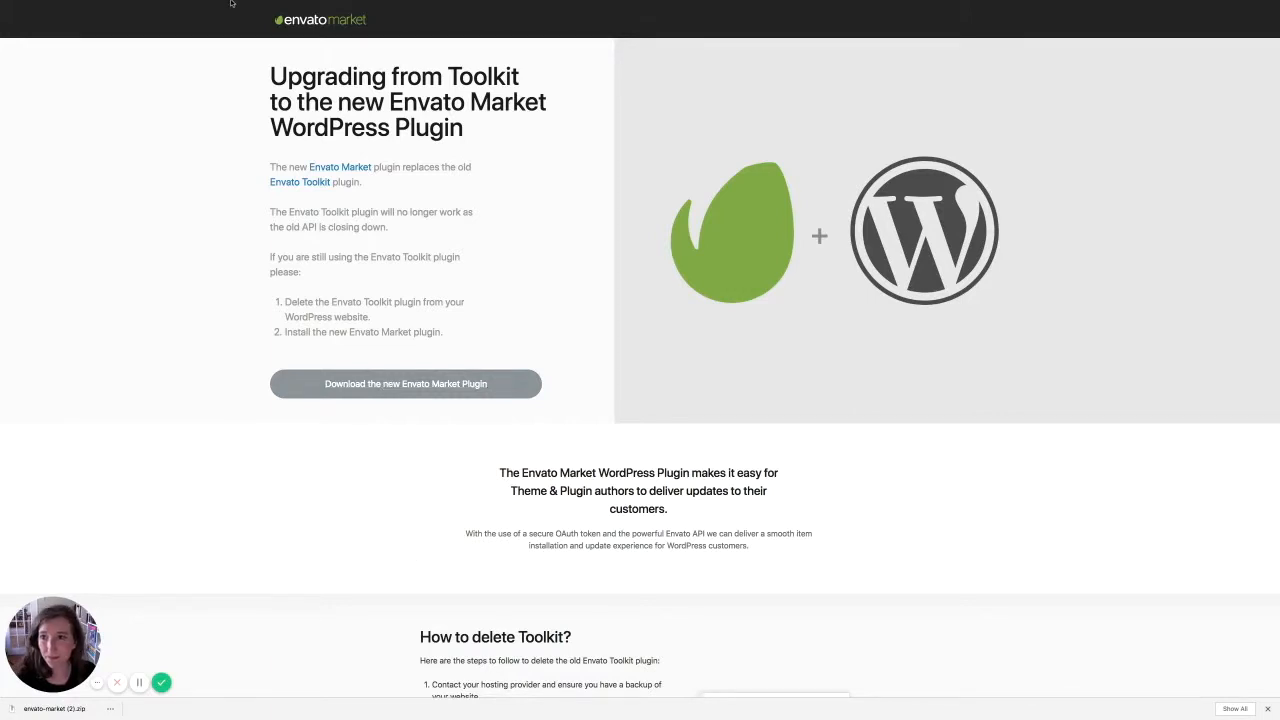
Return to the WordPress dashboard, install the downloaded envato-market.zip as a new plugin, and activate it
mouse_move(230, 3)
left_click(95, 21)
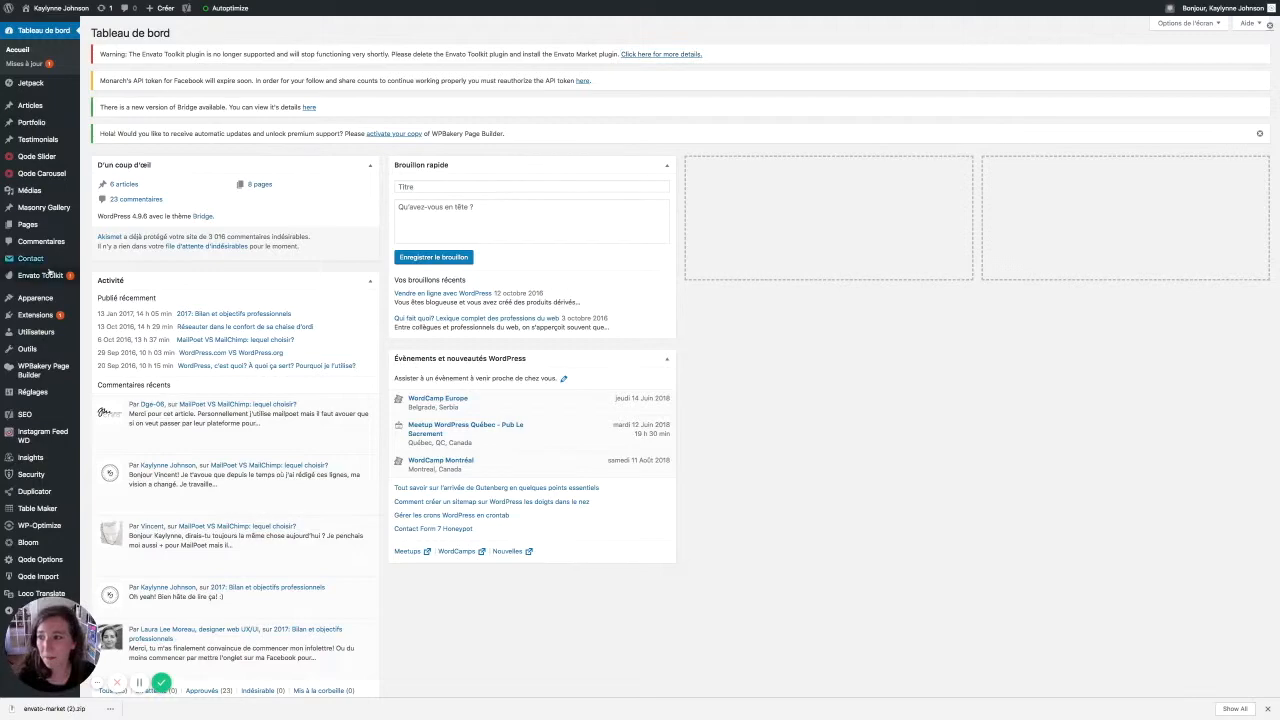
mouse_move(50, 318)
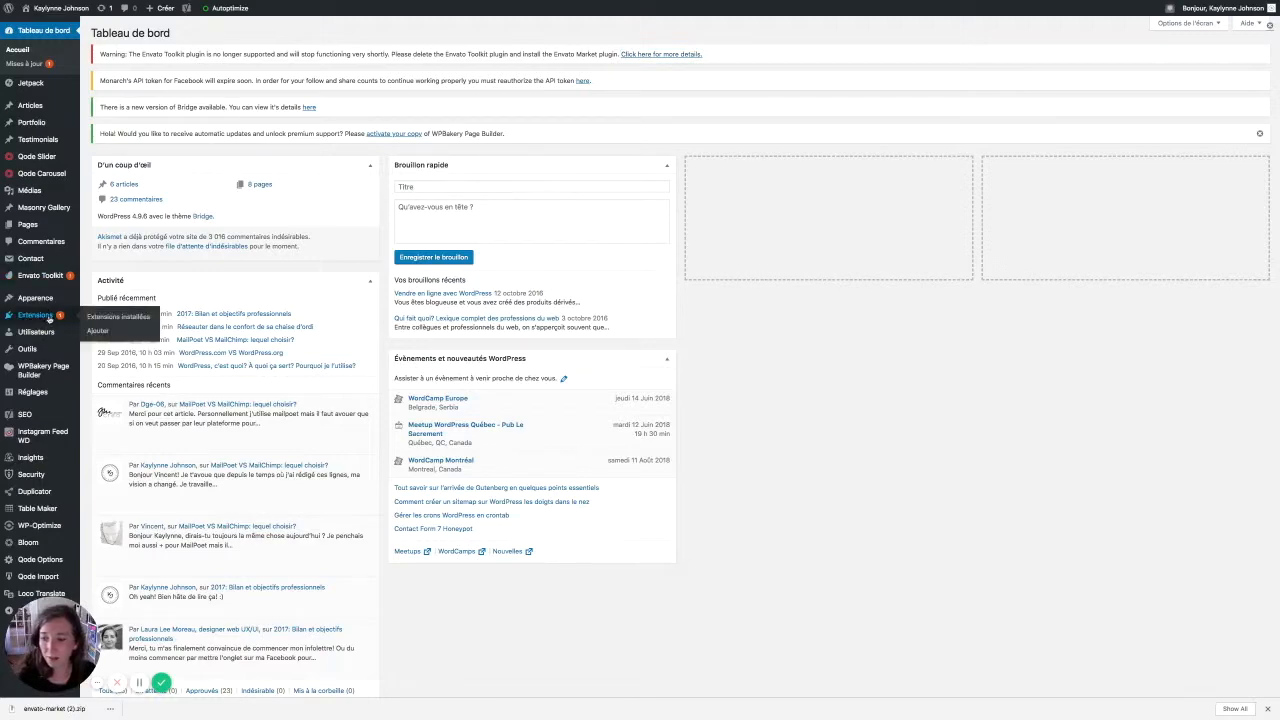
left_click(50, 318)
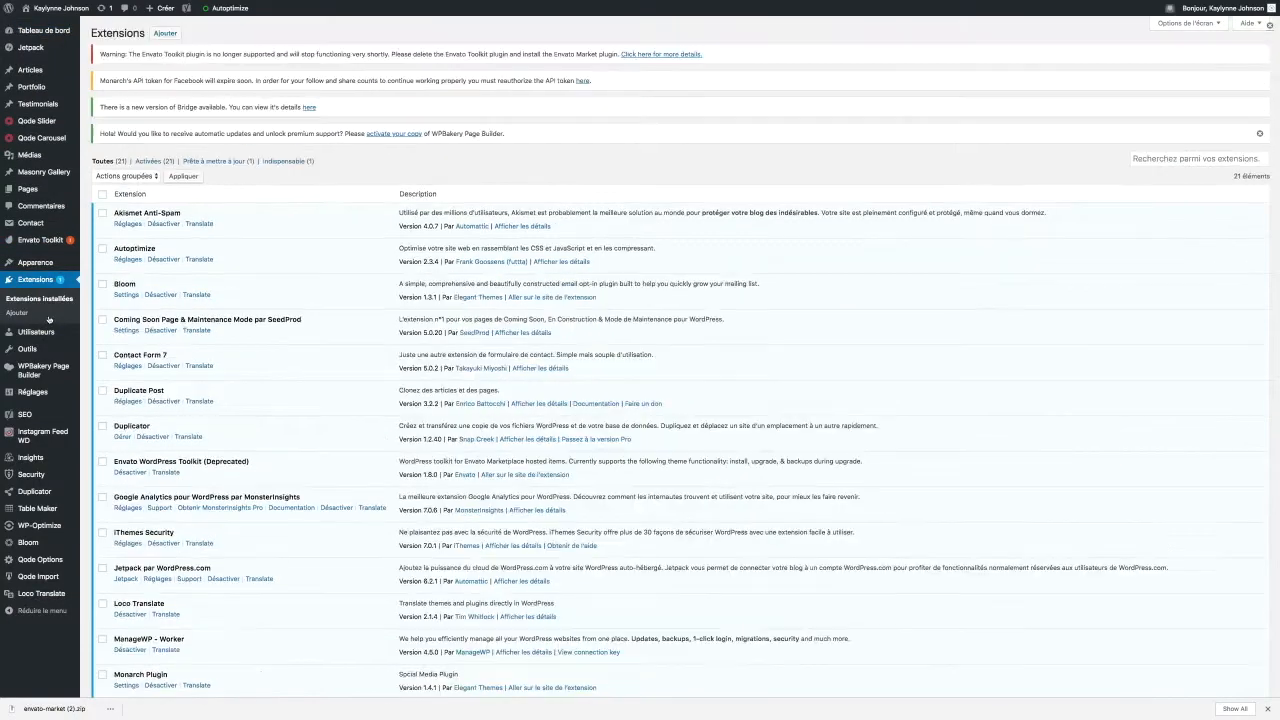
left_click(165, 33)
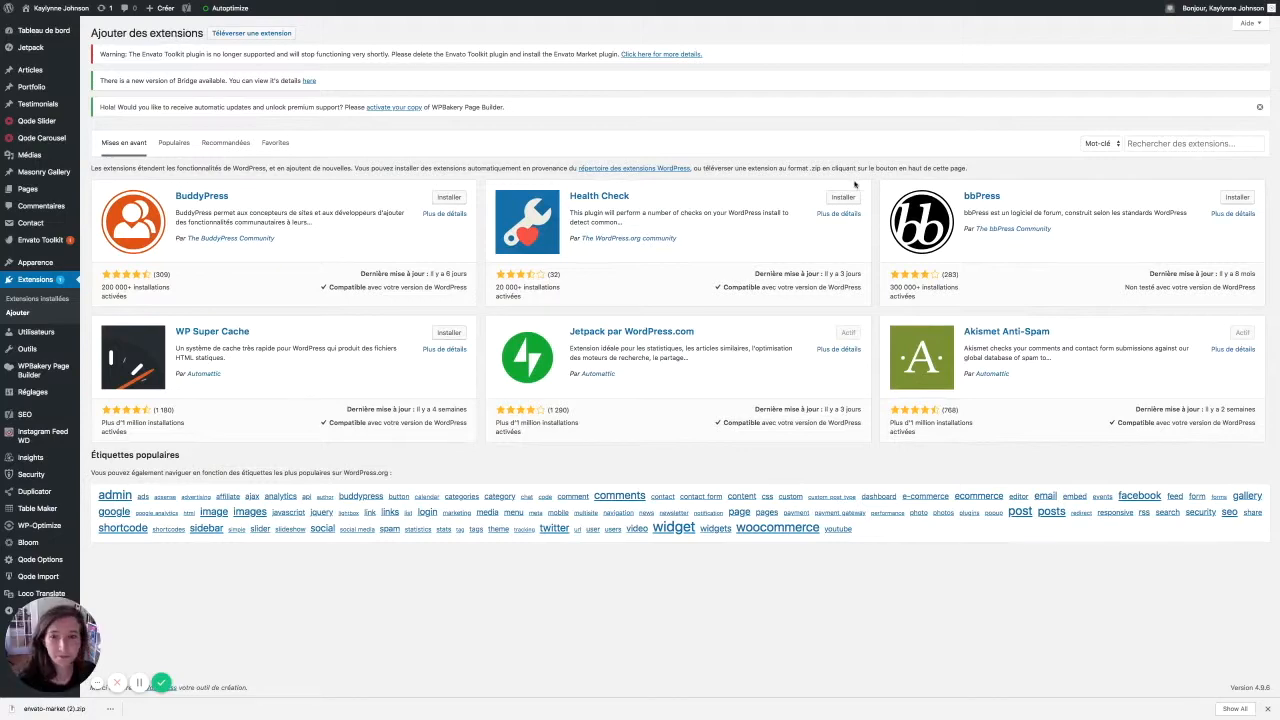
left_click(258, 33)
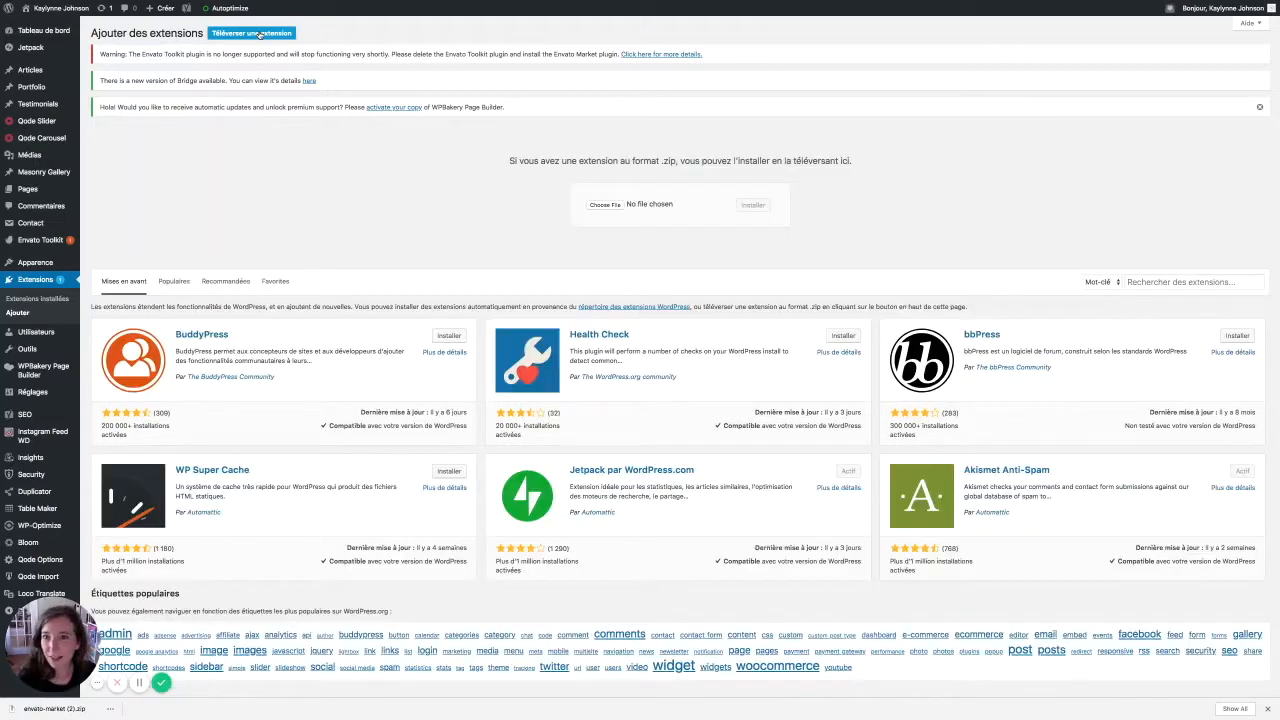
left_click(612, 208)
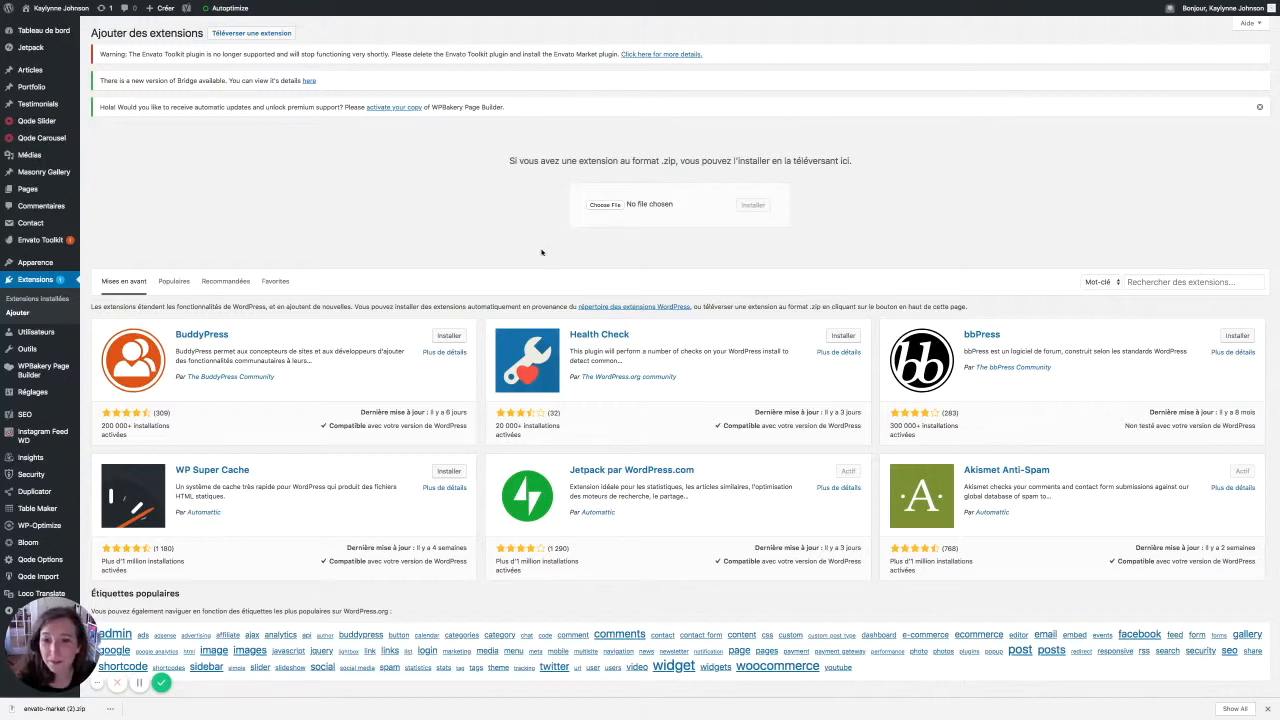
left_click(869, 618)
left_click(769, 208)
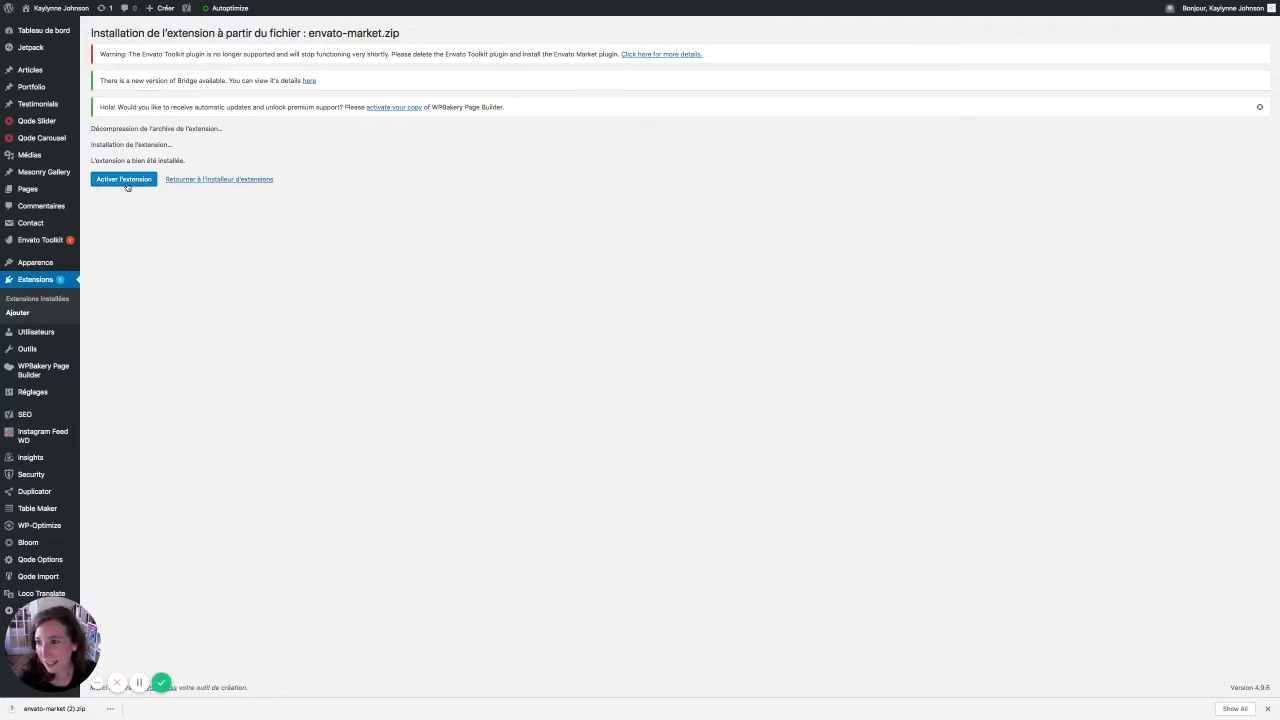
left_click(126, 185)
Open the settings page of the newly activated Envato Market plugin
scroll(314, 217, "down", 3)
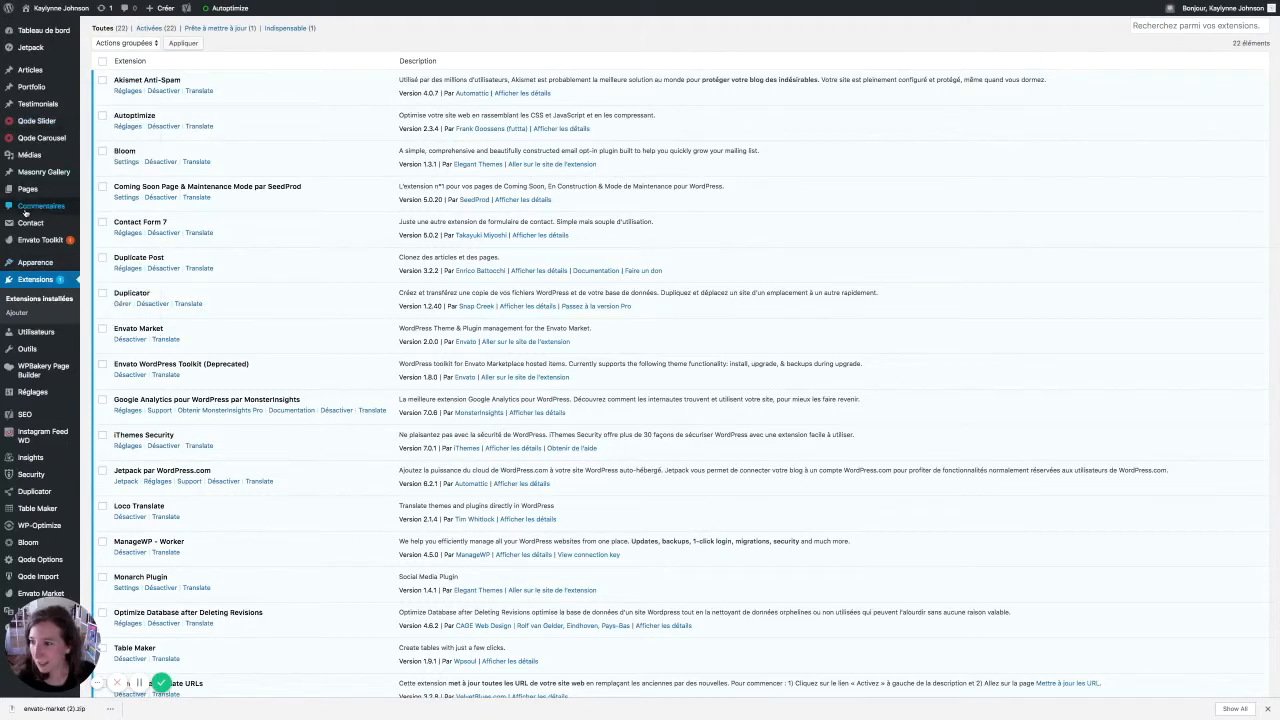
scroll(25, 212, "down", 1)
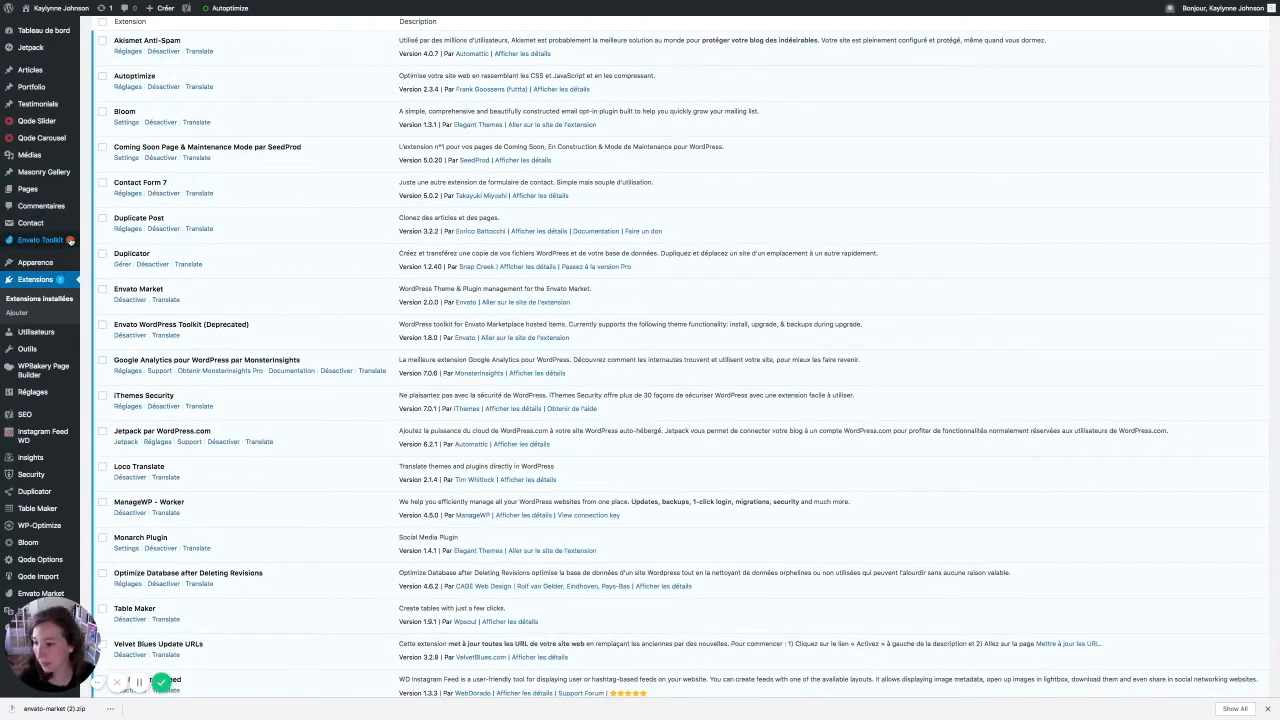
scroll(68, 248, "down", 2)
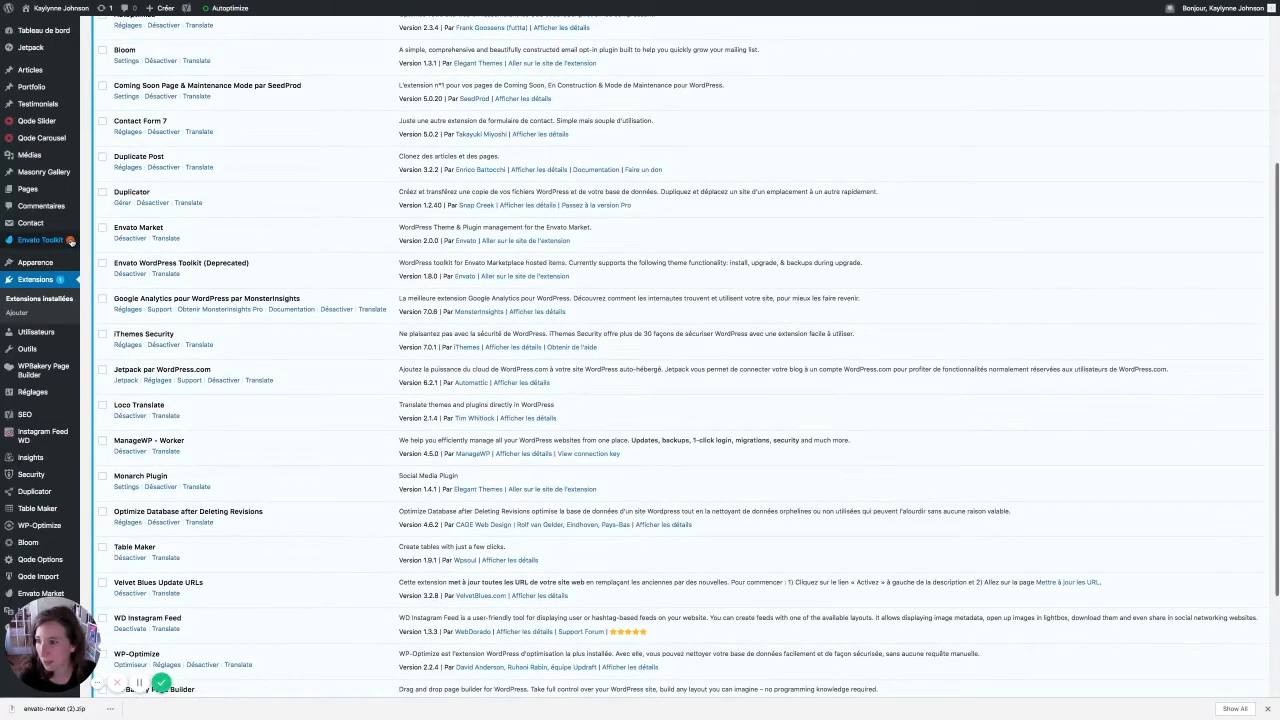
left_click(28, 594)
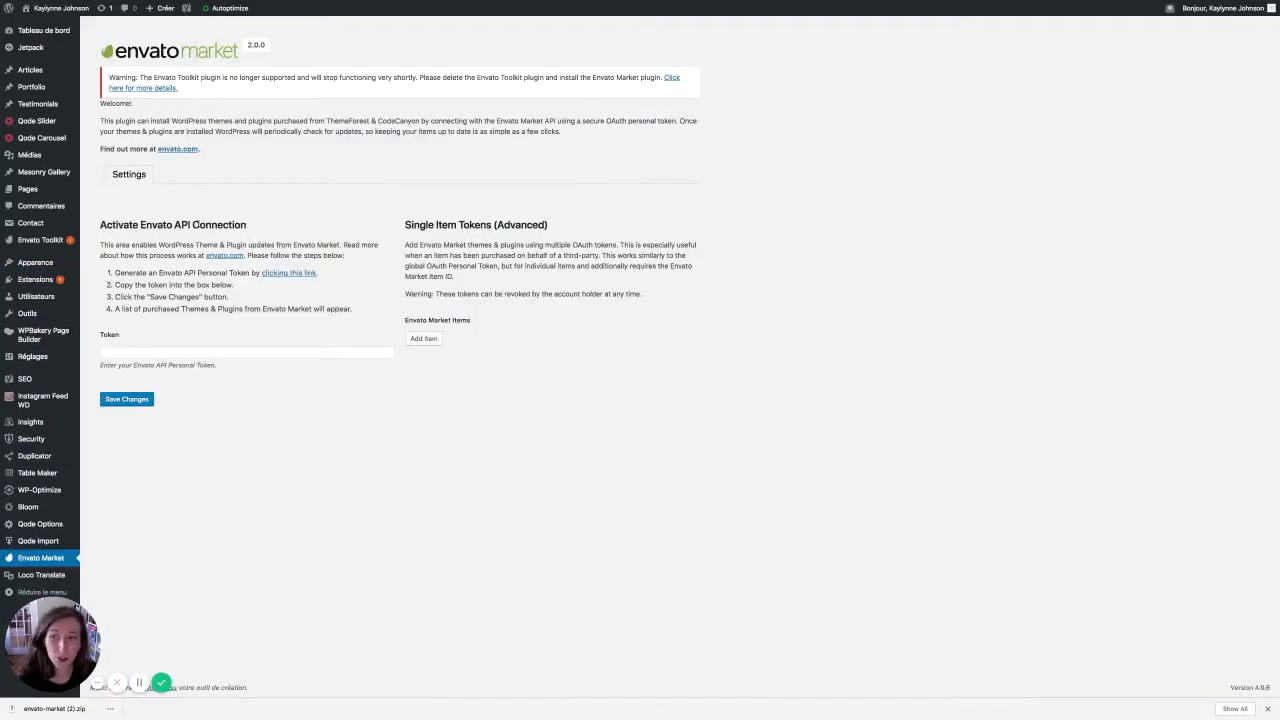
Review the API connection and single item token sections, and open the linked page for generating an Envato API personal token
left_click_drag(100, 225, 247, 225)
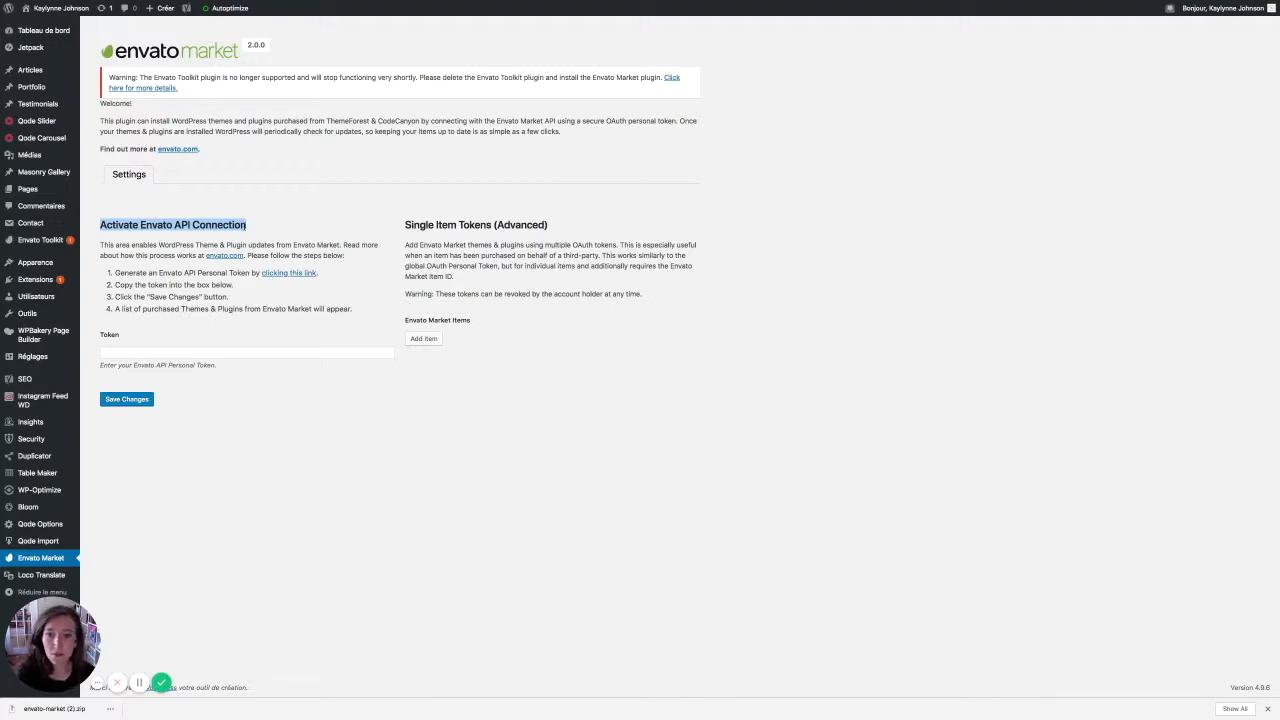
left_click_drag(405, 227, 553, 230)
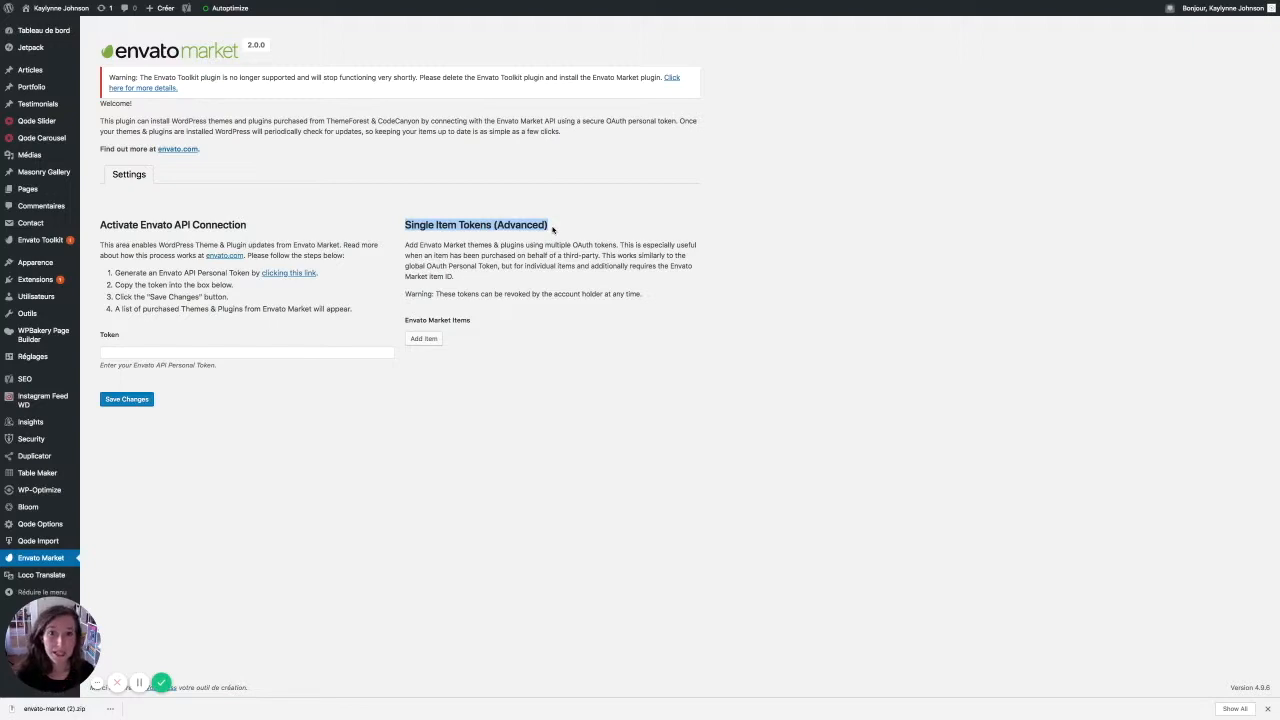
left_click(659, 378)
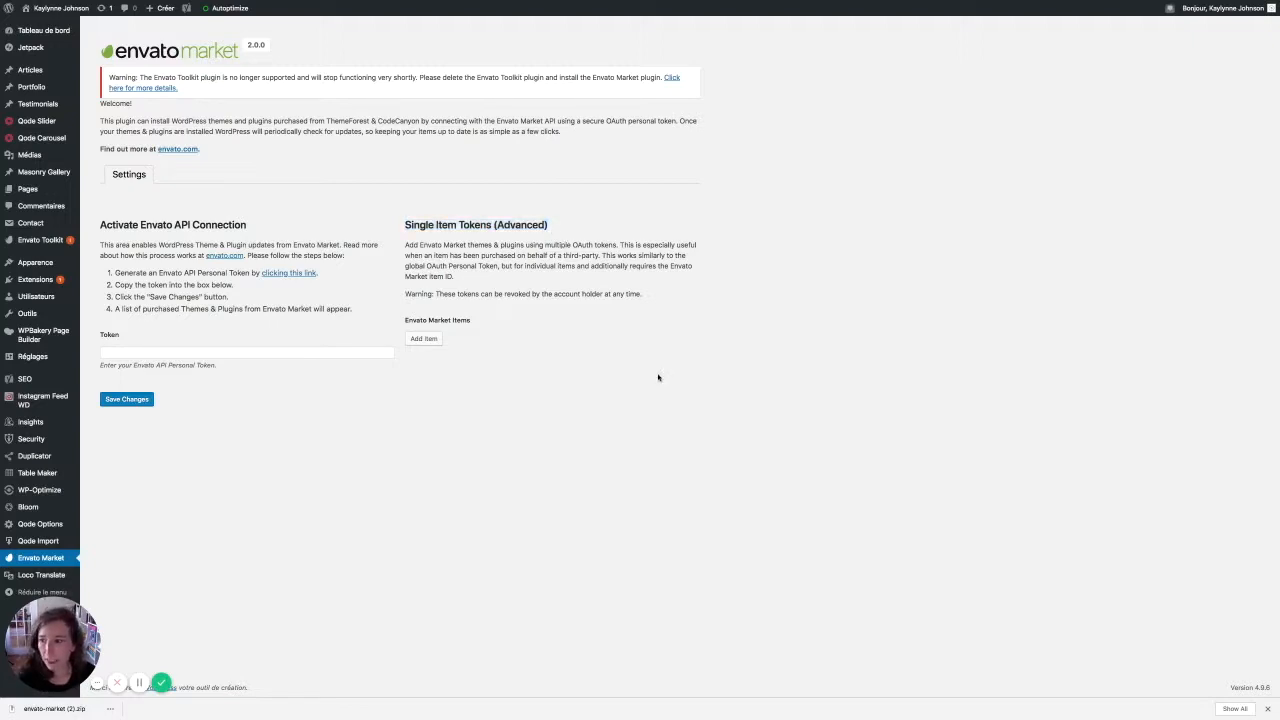
left_click(469, 397)
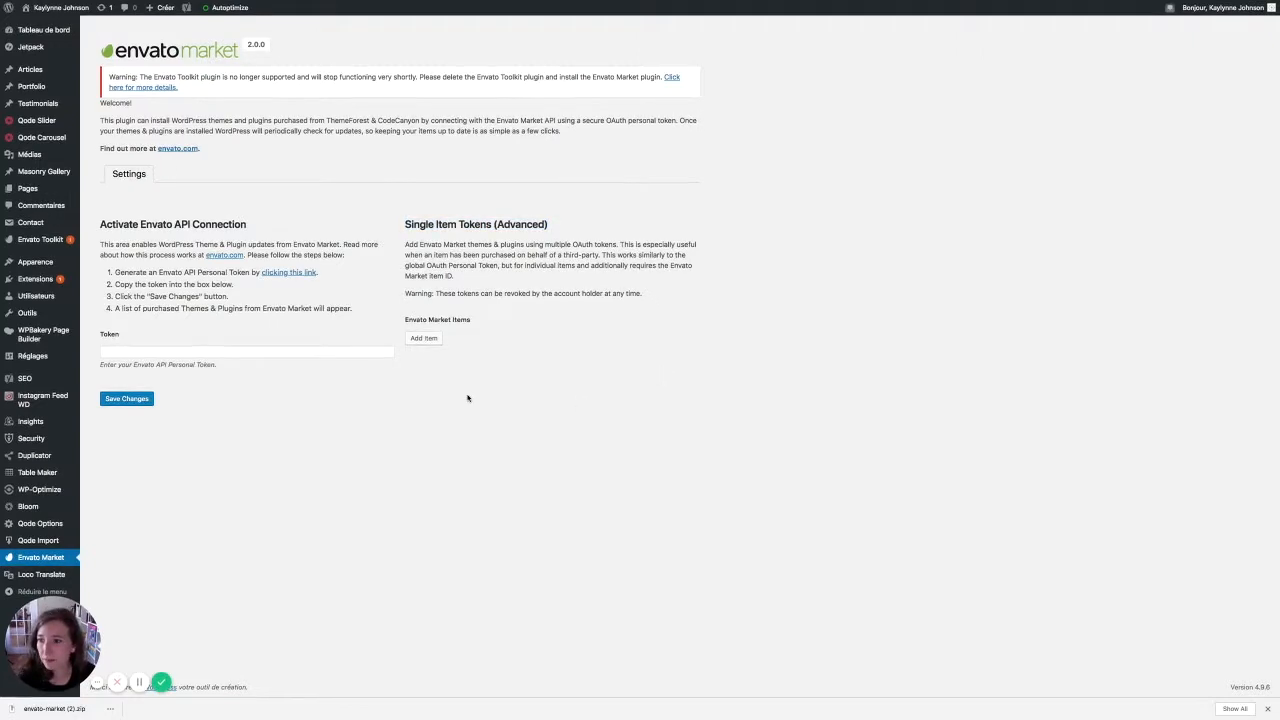
left_click_drag(158, 272, 250, 274)
left_click(280, 293)
left_click(292, 275)
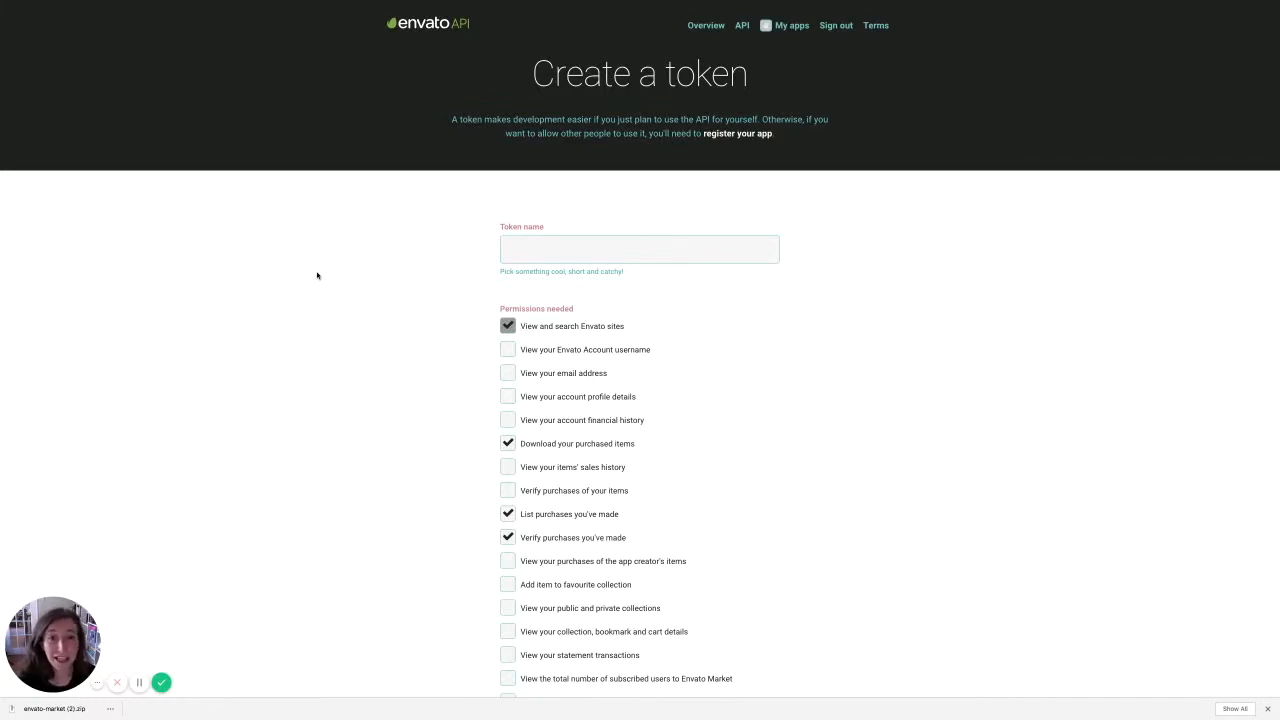
Create a token named "Mon site web" with the preselected permissions, agree to the Terms and Conditions, and copy its secret key
left_click(631, 246)
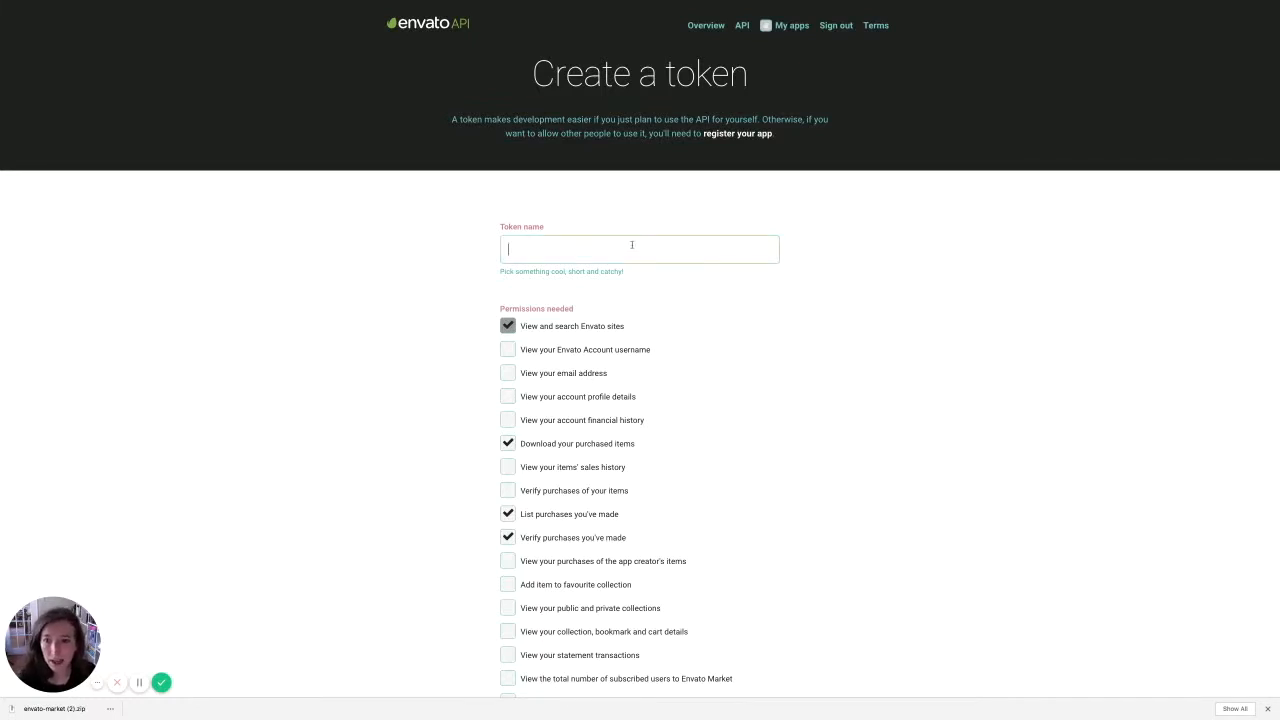
type("Mon site web")
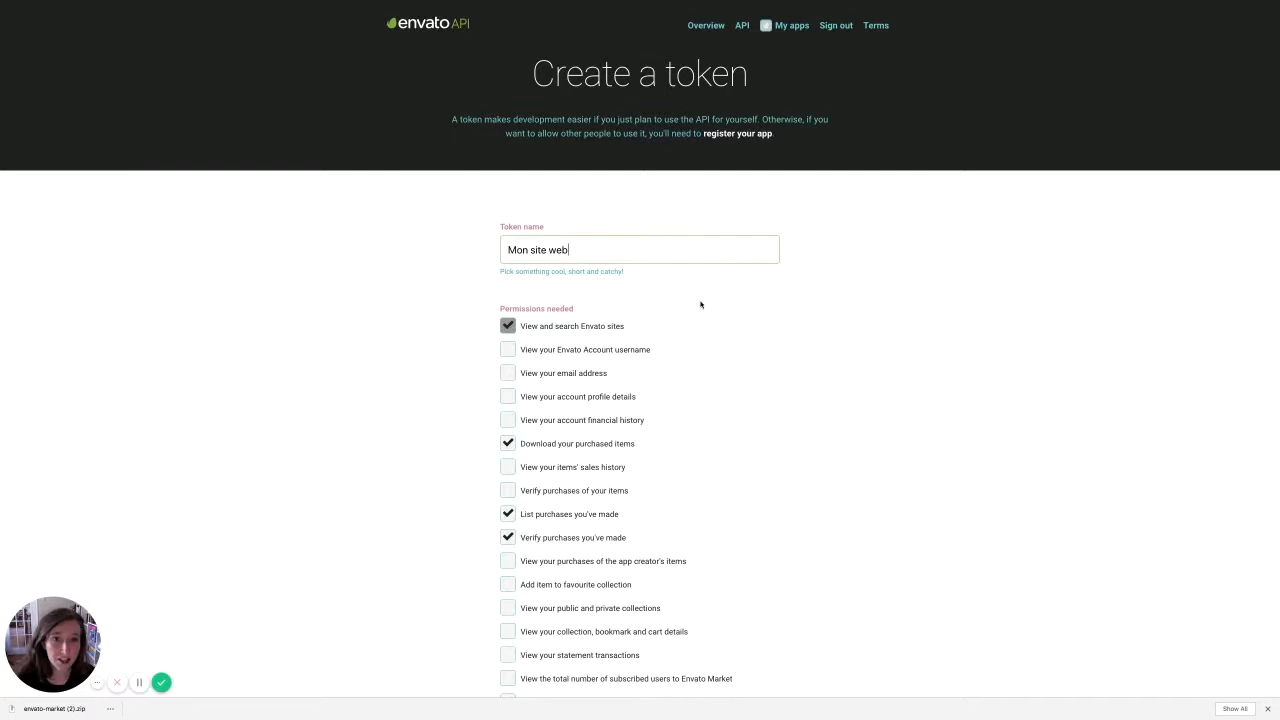
scroll(756, 383, "down", 3)
scroll(756, 383, "down", 1)
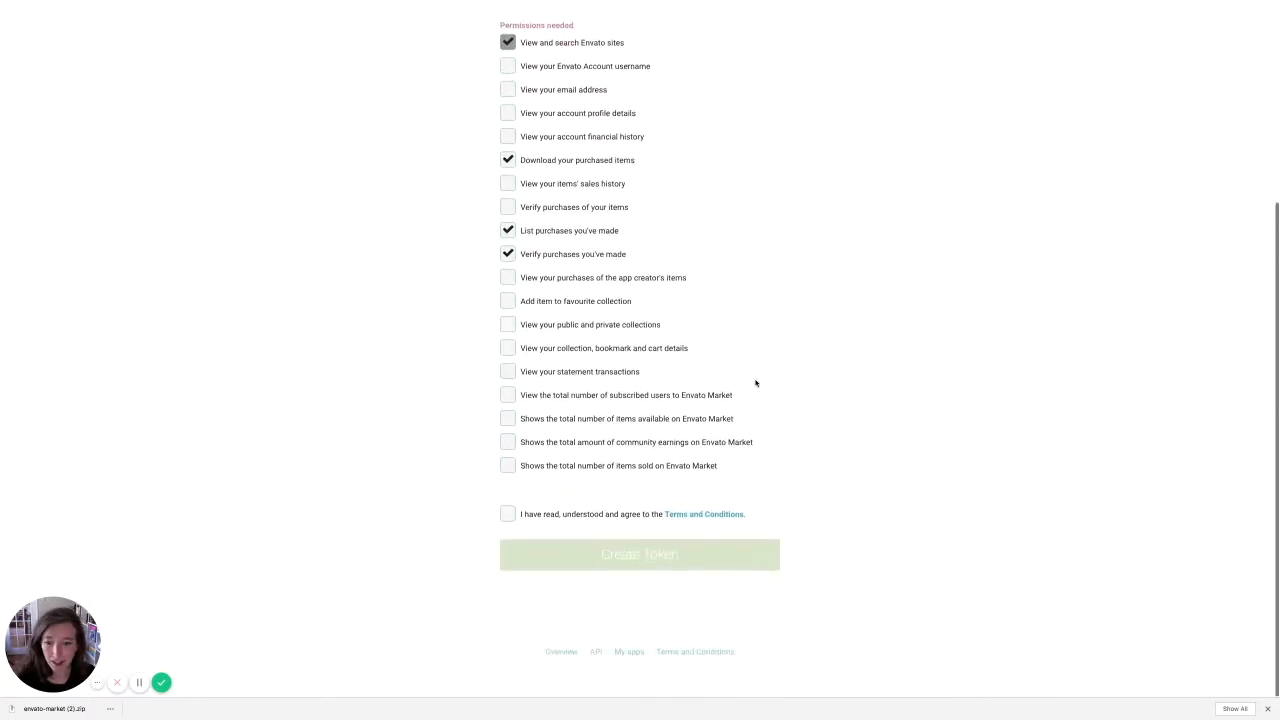
left_click(507, 514)
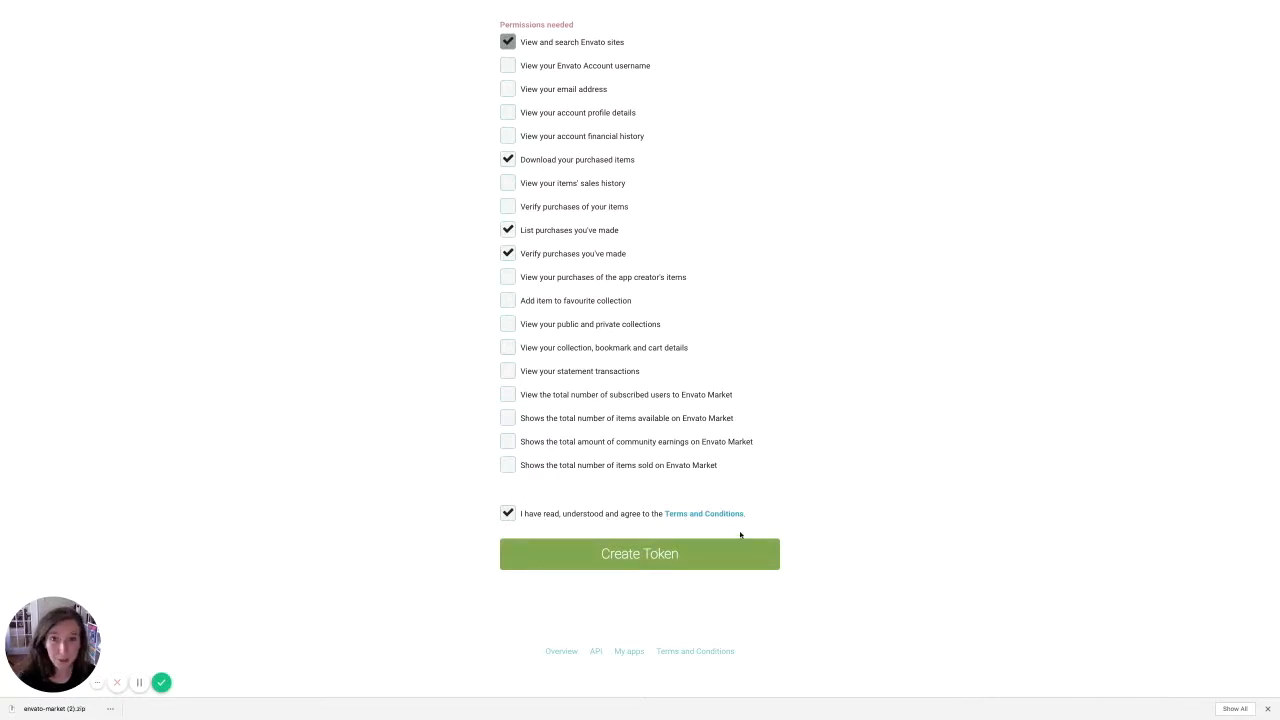
left_click(667, 564)
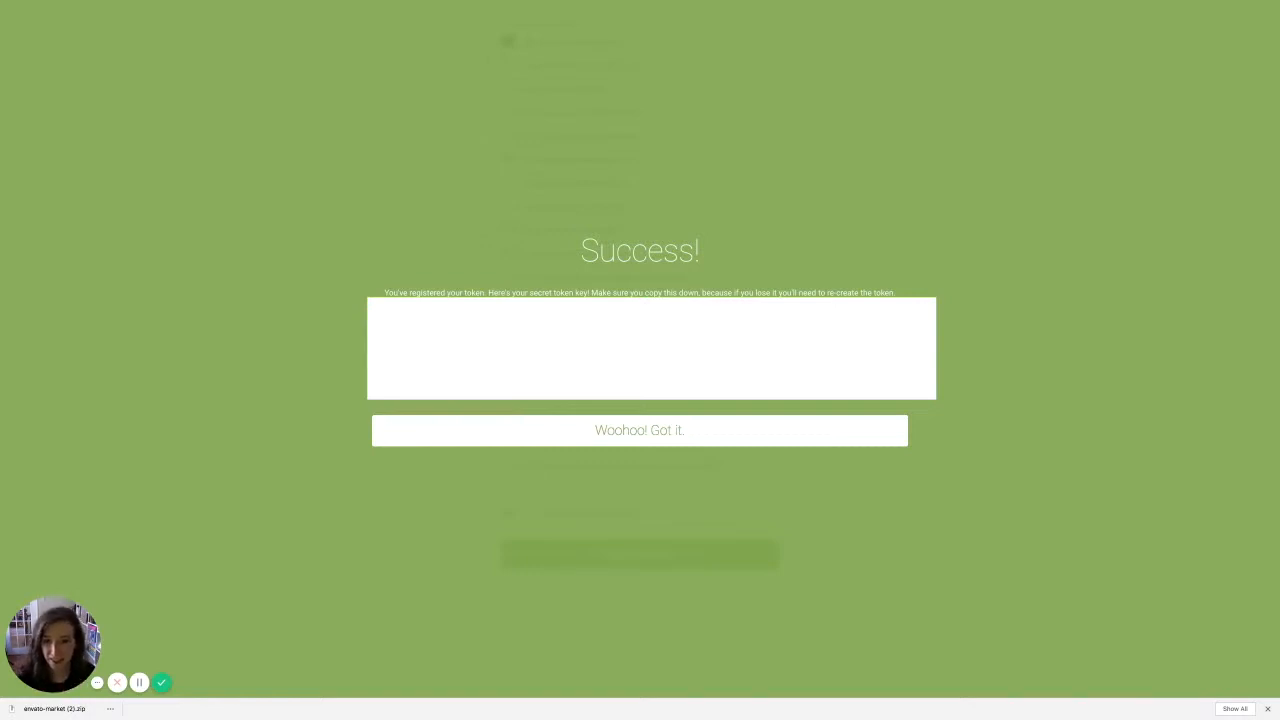
left_click(731, 429)
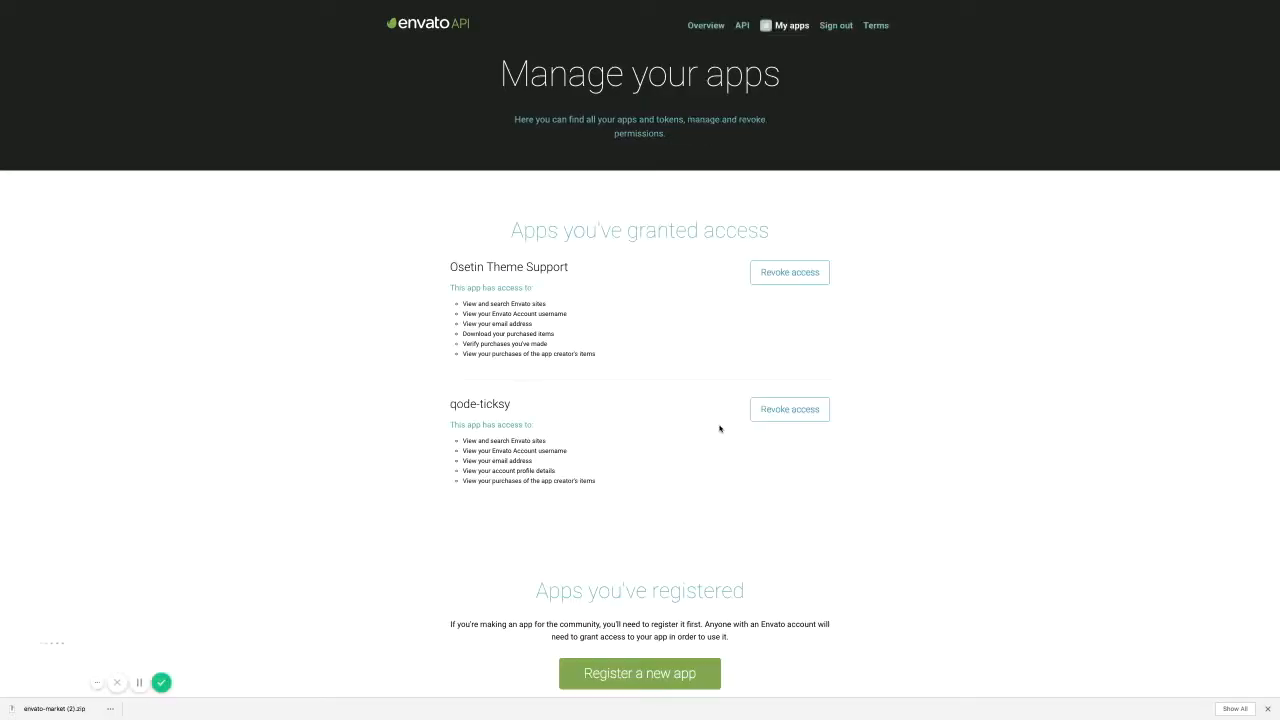
scroll(717, 469, "down", 3)
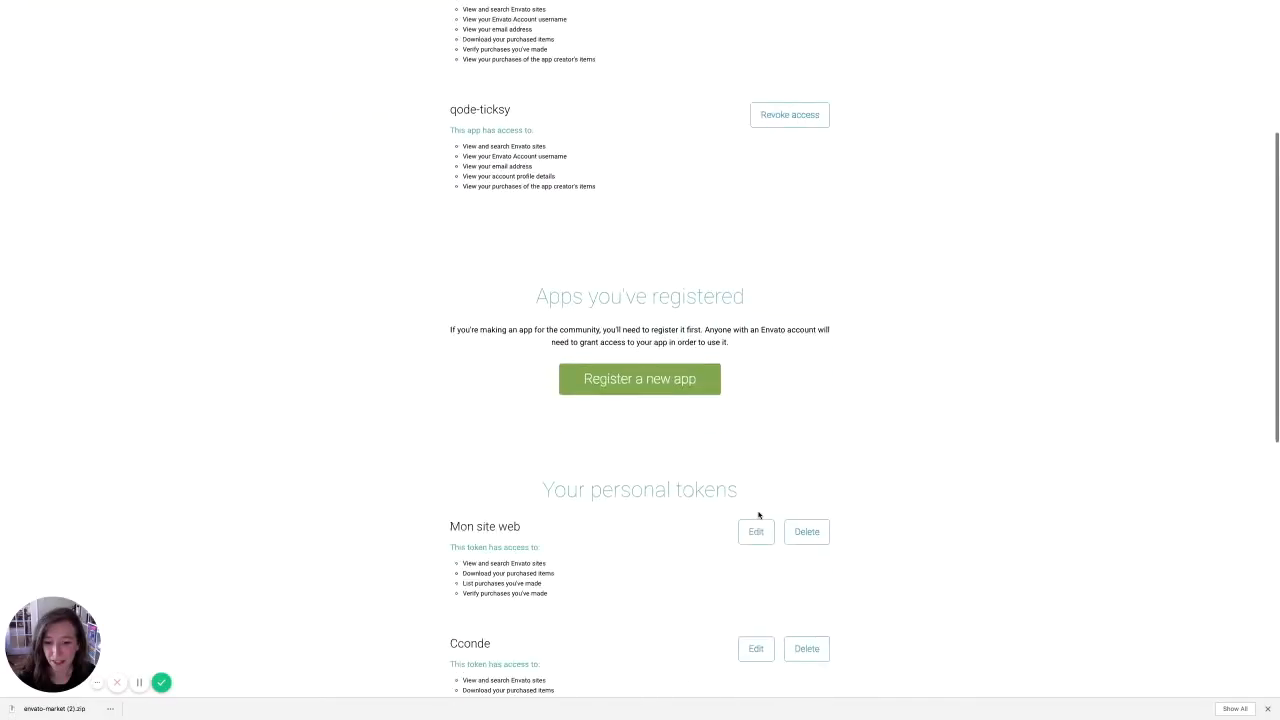
scroll(757, 514, "up", 4)
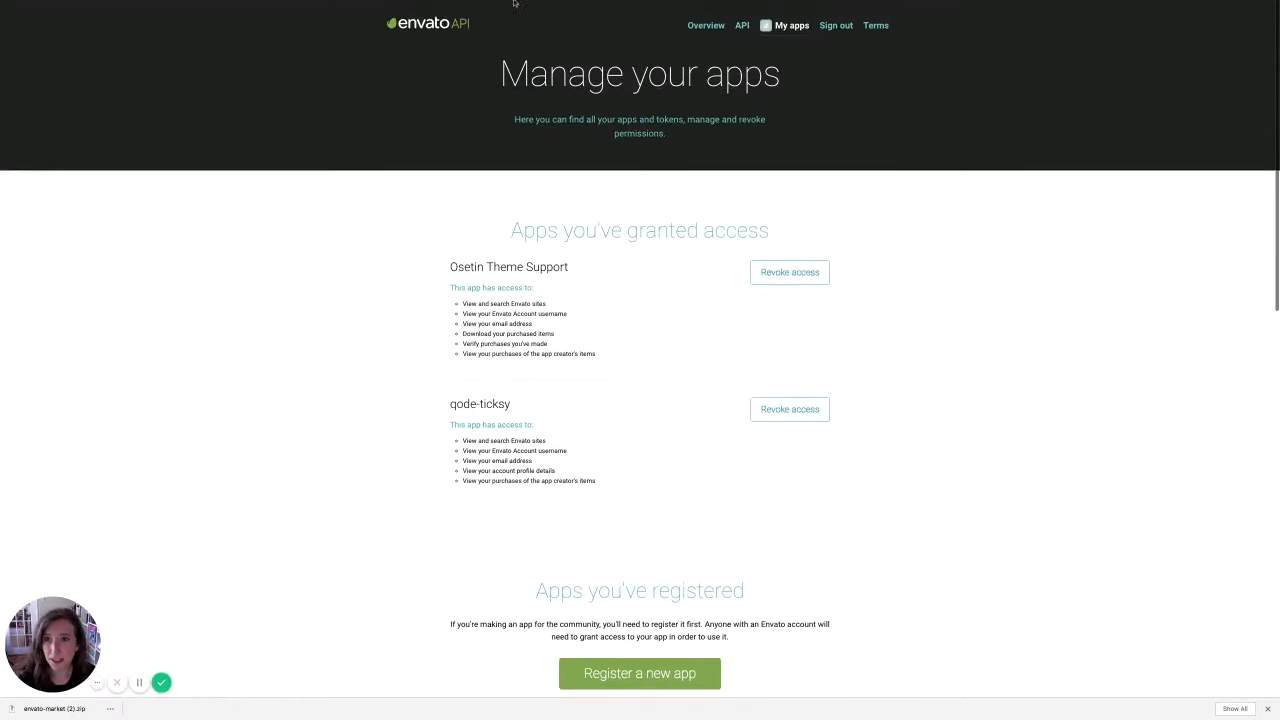
Return to the Envato Market settings in WordPress, paste the API personal token into the Token field, and save the changes
left_click(96, 22)
left_click(257, 352)
key("super+v")
left_click(294, 448)
left_click(128, 402)
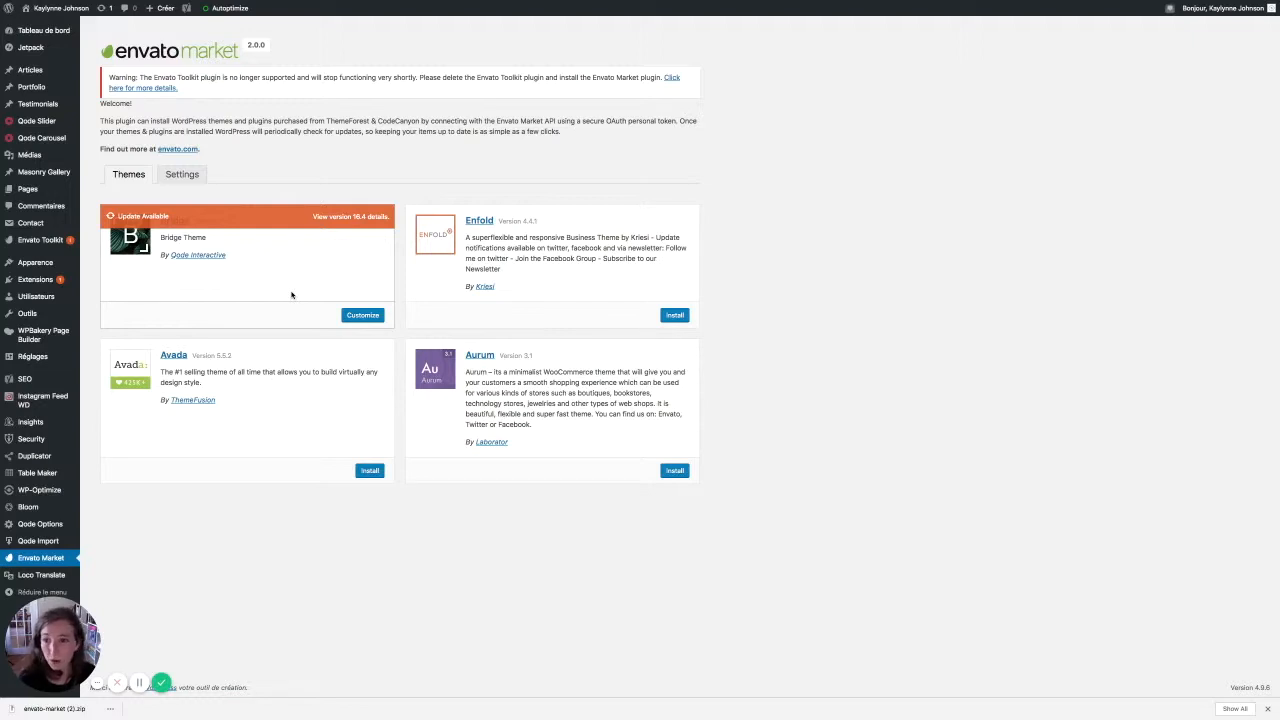
Compare the available themes with the plugin settings, and open the form for adding a single item token
left_click(189, 177)
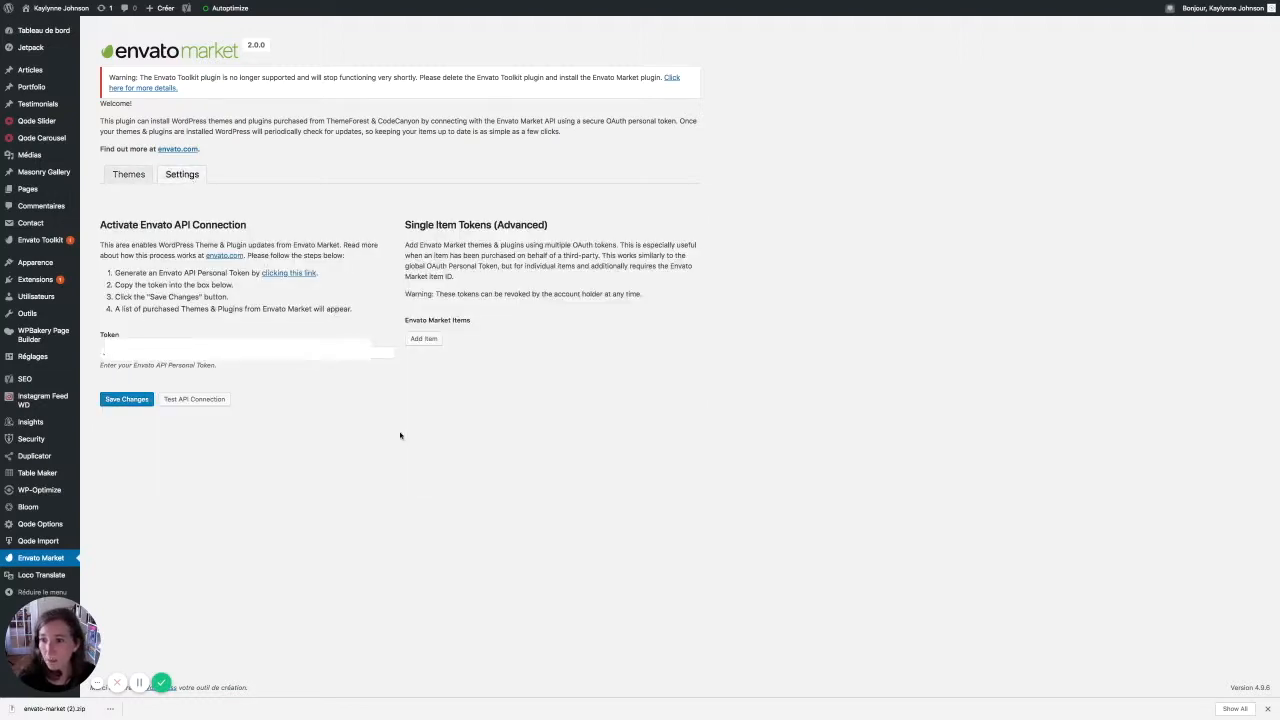
left_click(129, 176)
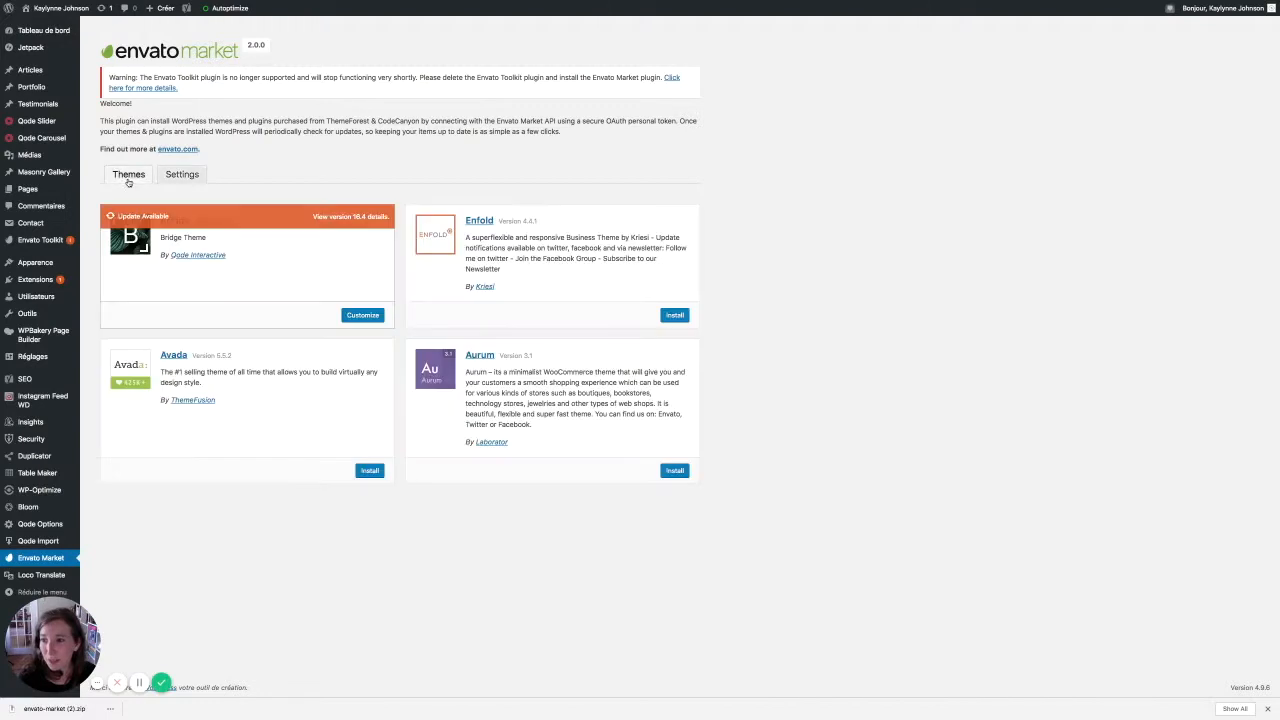
left_click(183, 175)
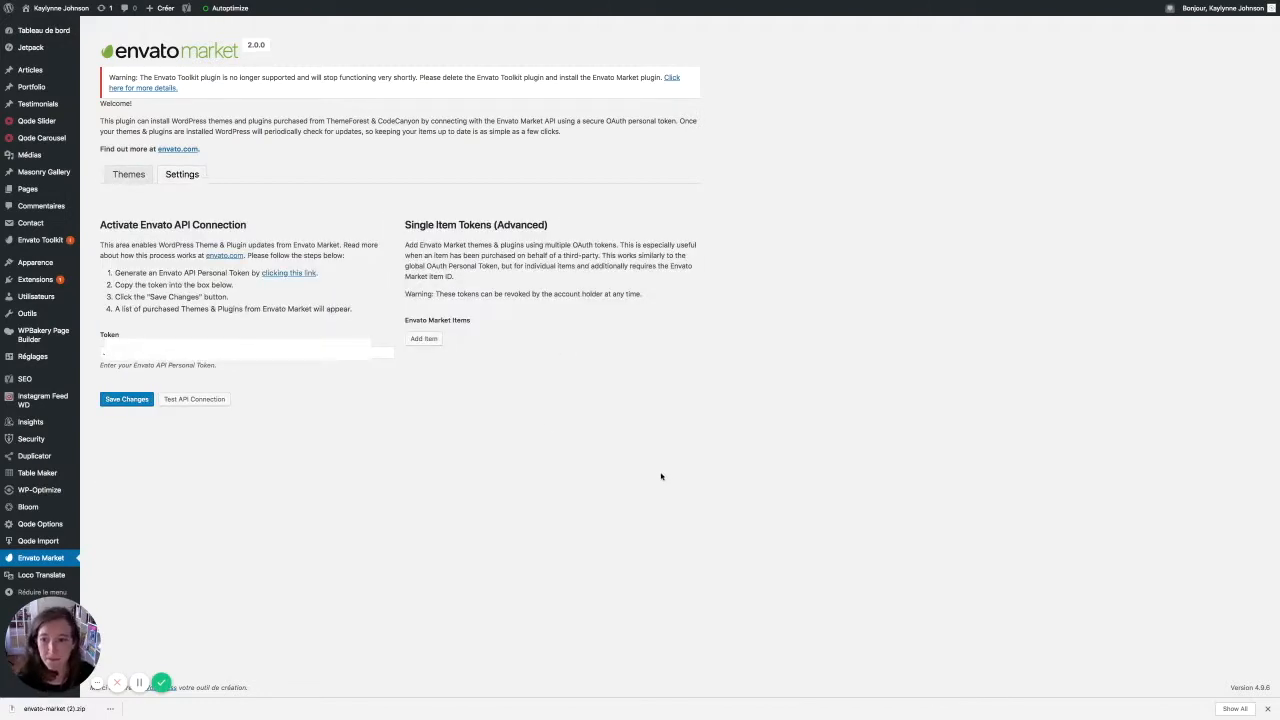
left_click_drag(405, 224, 547, 225)
left_click(564, 357)
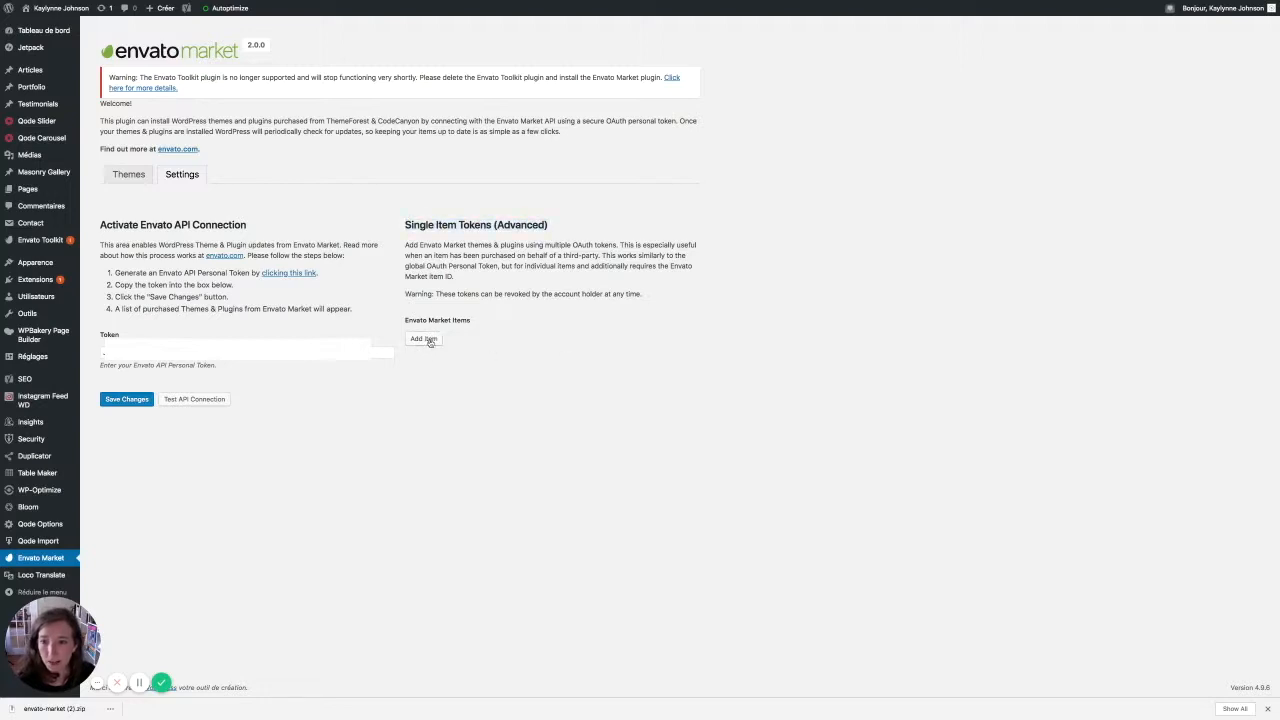
left_click(424, 339)
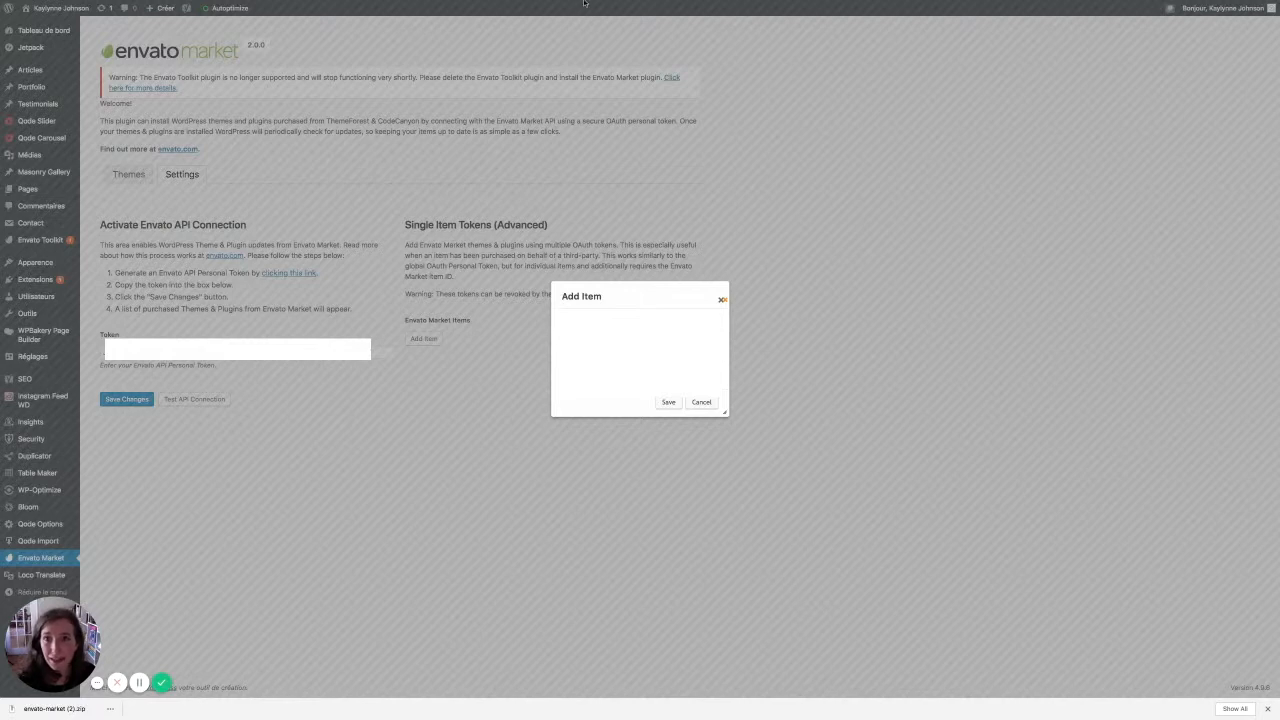
Switch to ThemeForest, open the account's downloads, and download the license certificate and purchase code as text for the second-to-last listed Bridge theme
mouse_move(584, 3)
left_click(548, 22)
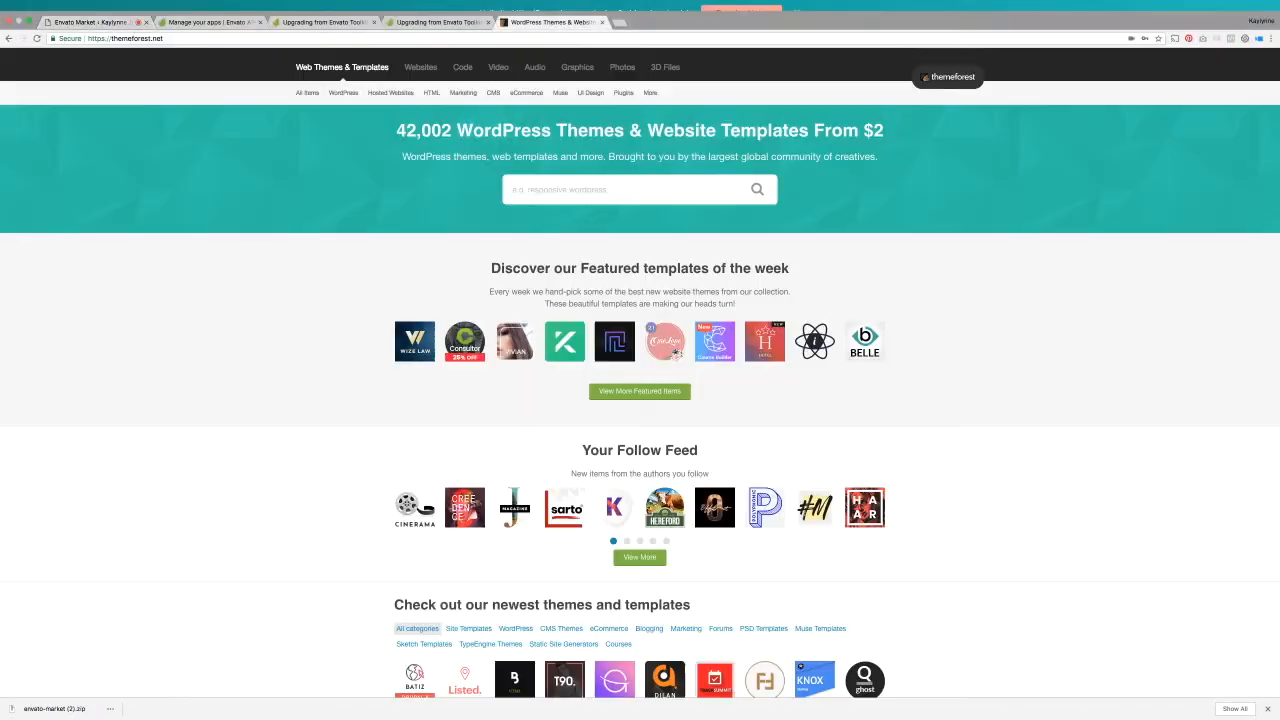
mouse_move(952, 39)
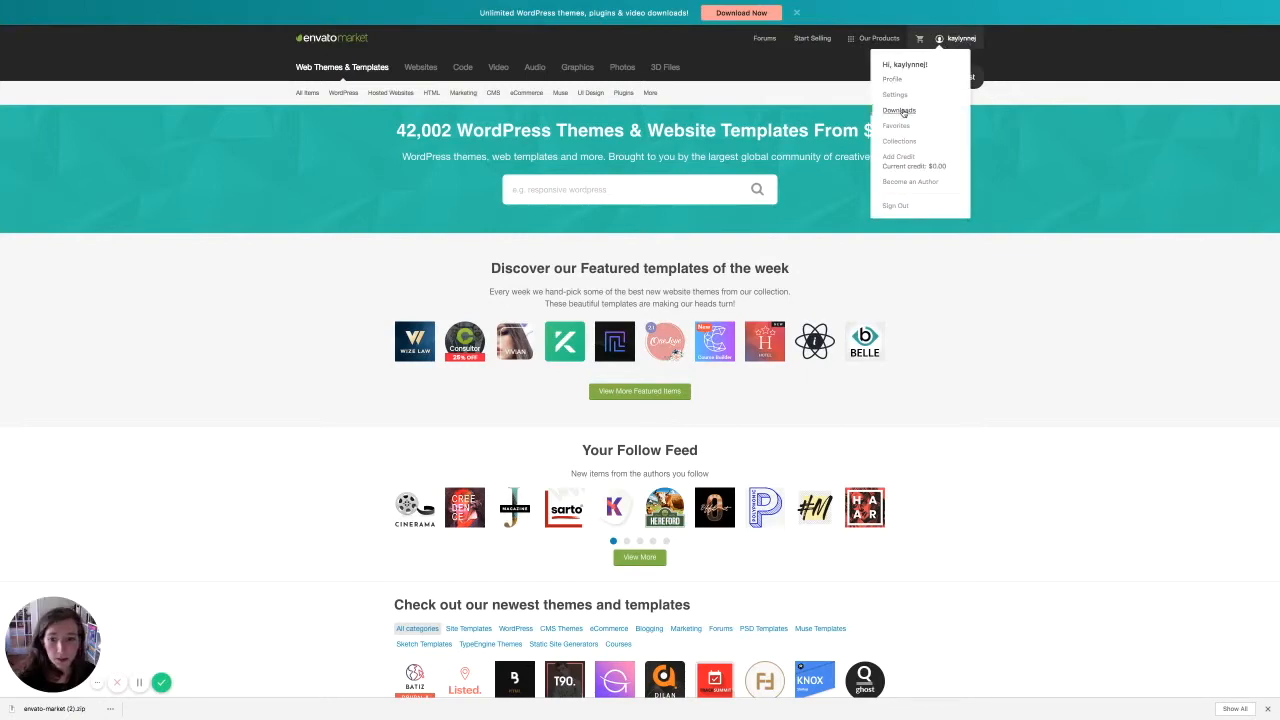
left_click(903, 111)
scroll(581, 353, "down", 1)
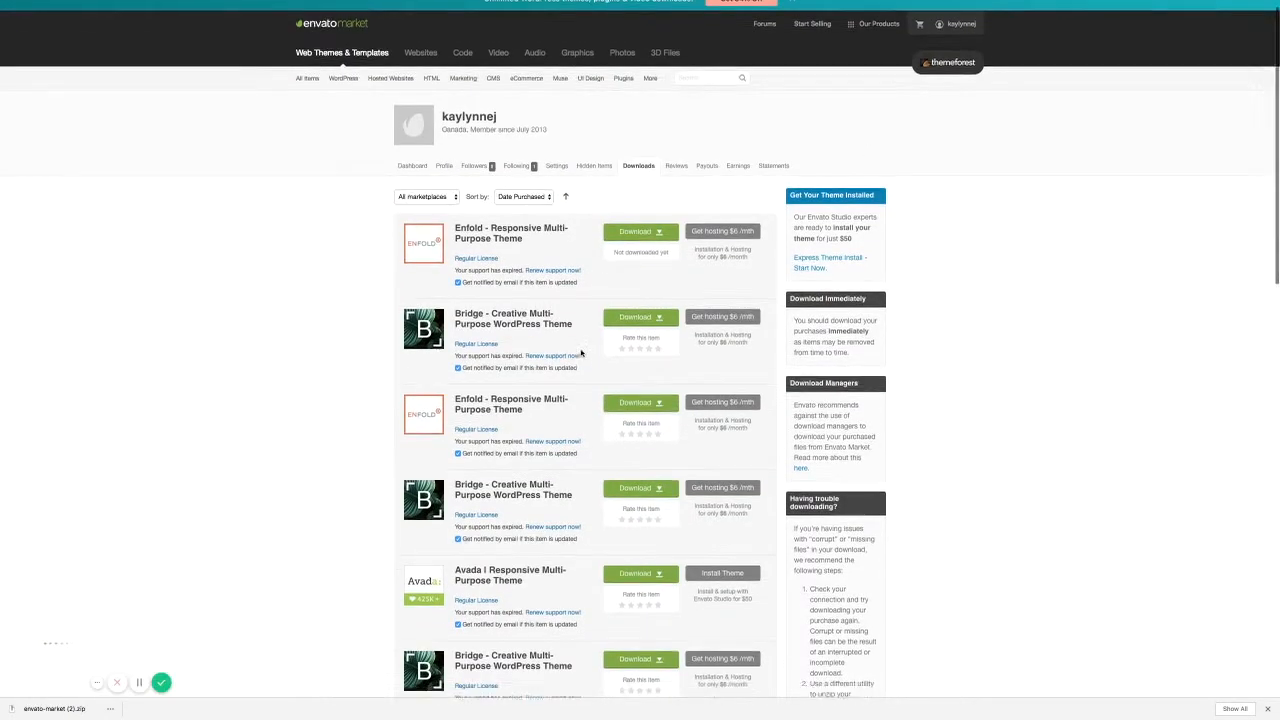
scroll(581, 353, "down", 10)
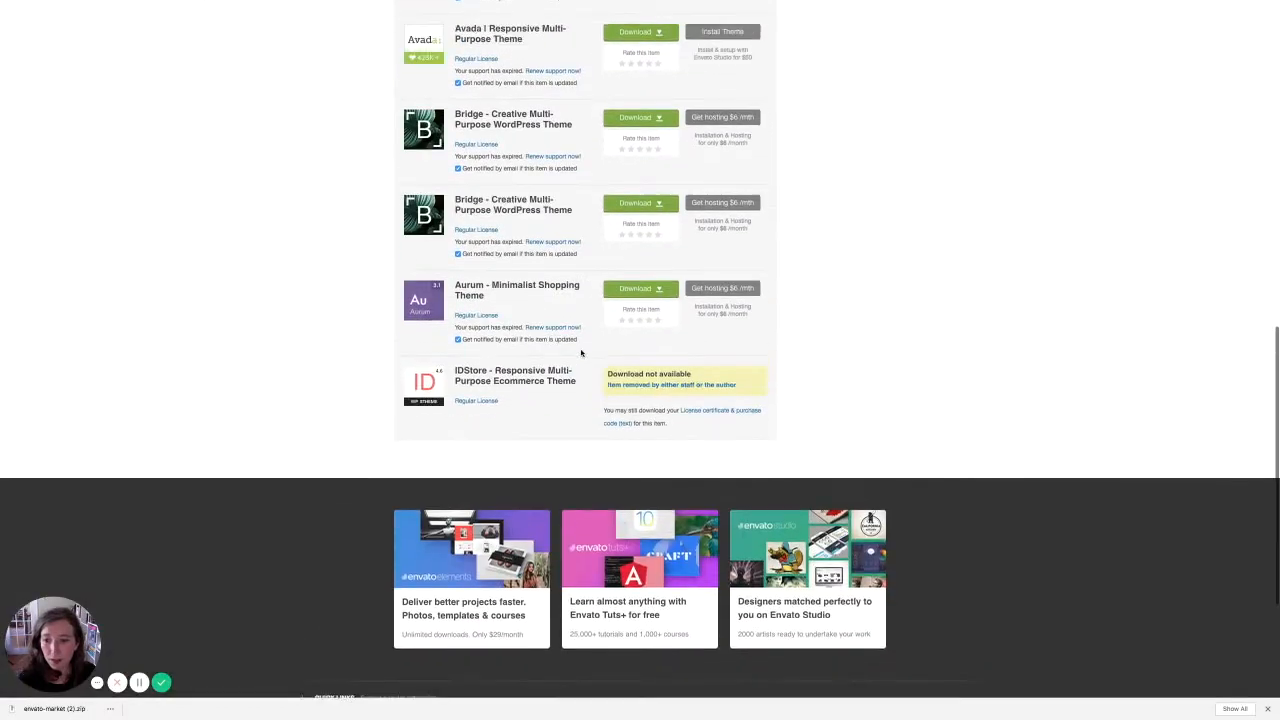
scroll(581, 353, "up", 1)
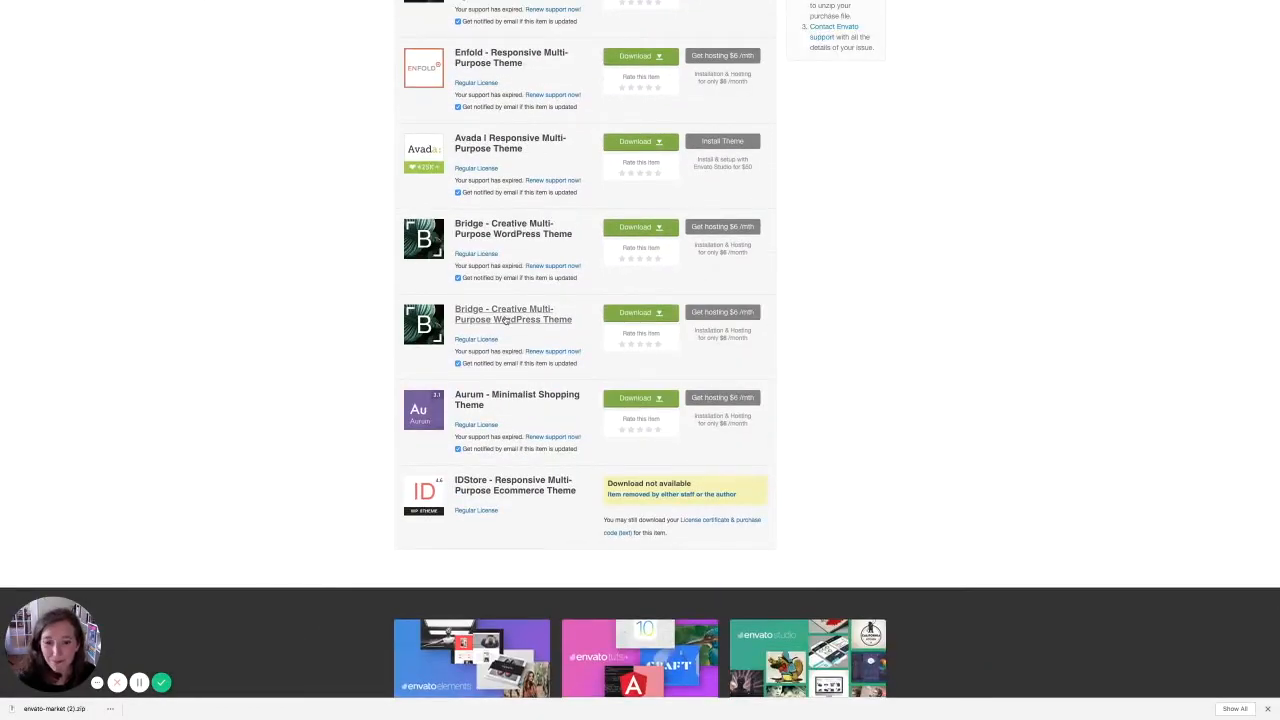
left_click(662, 314)
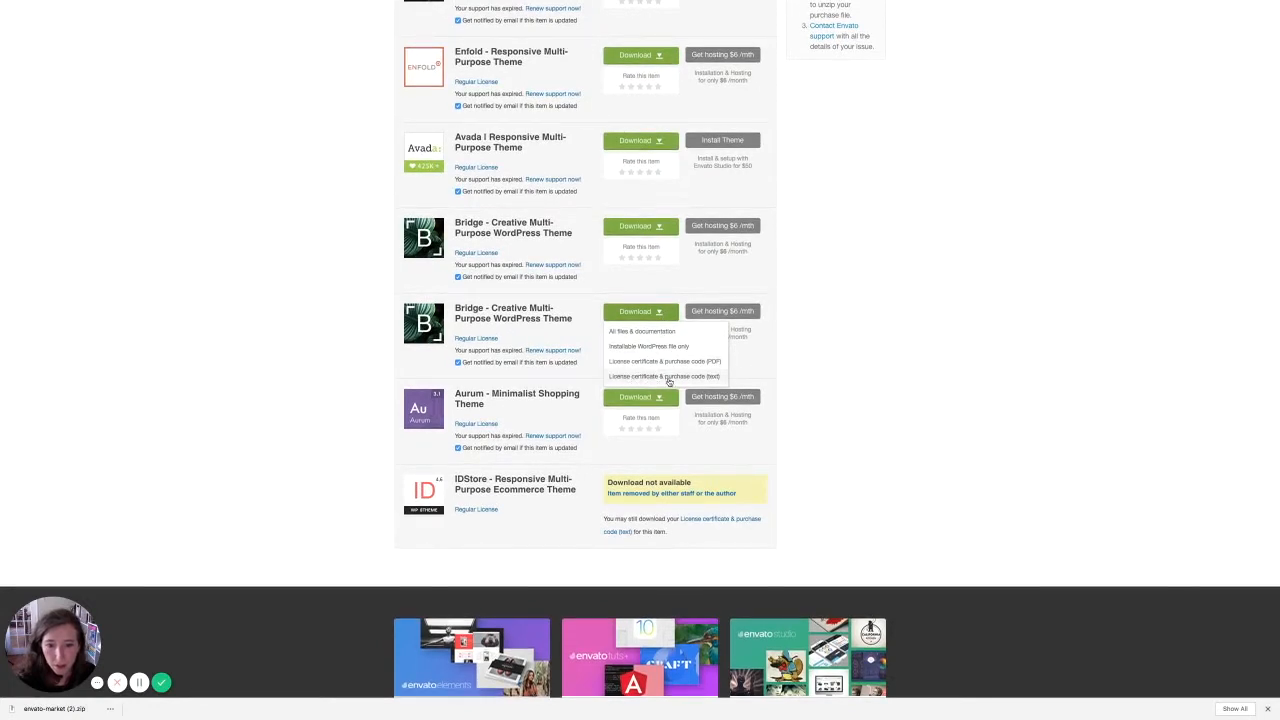
left_click(717, 377)
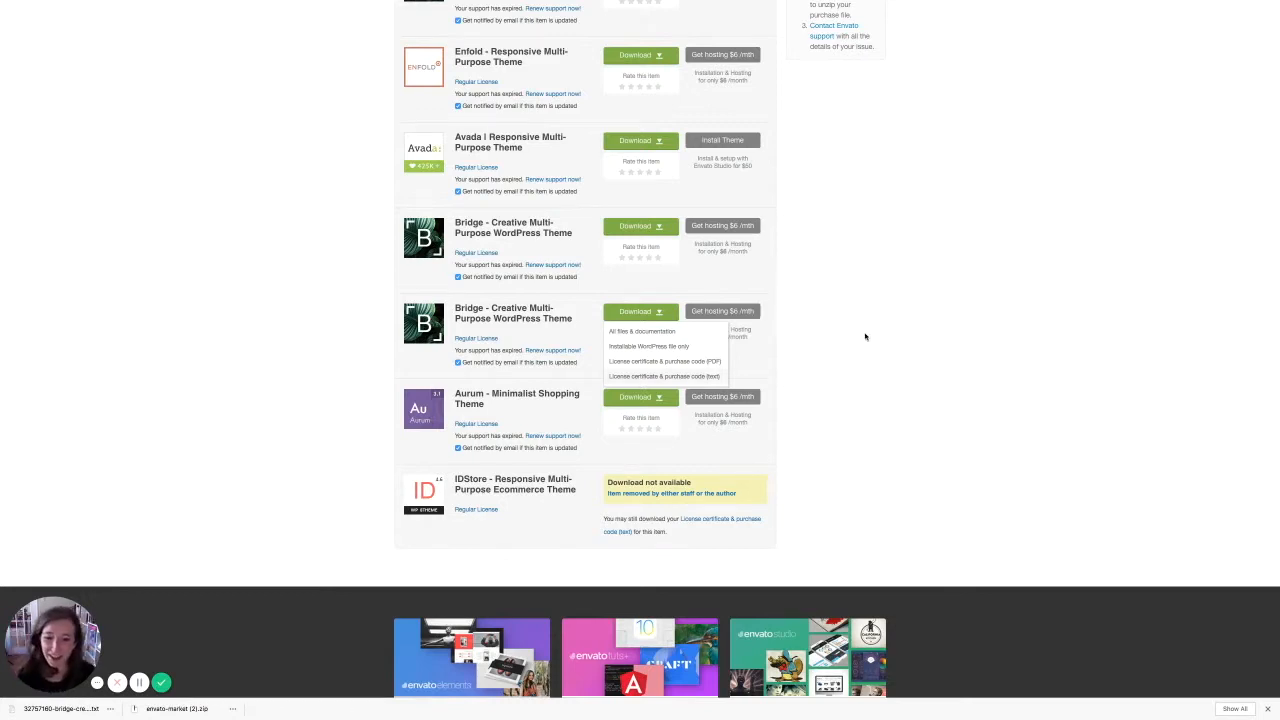
Return to the Envato Market settings in WordPress, fill in the new item's token and Envato item ID, and save it
scroll(849, 346, "up", 5)
mouse_move(624, 5)
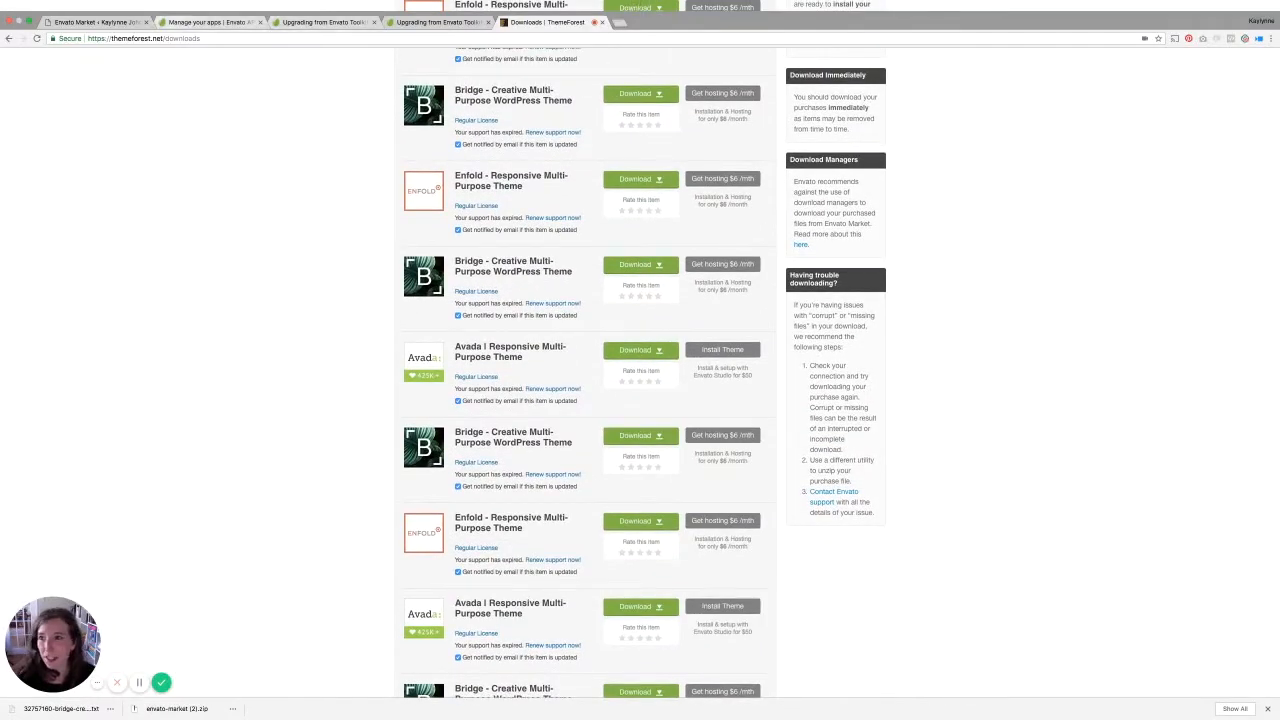
left_click(95, 21)
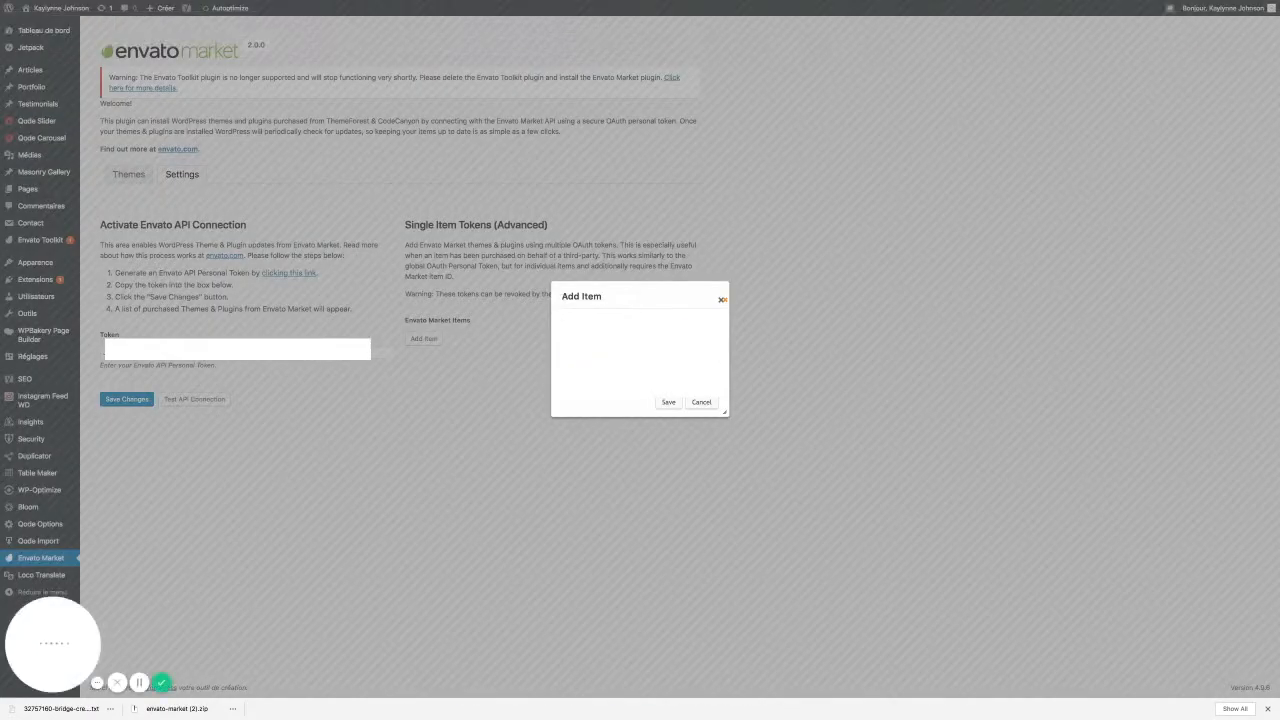
left_click(667, 403)
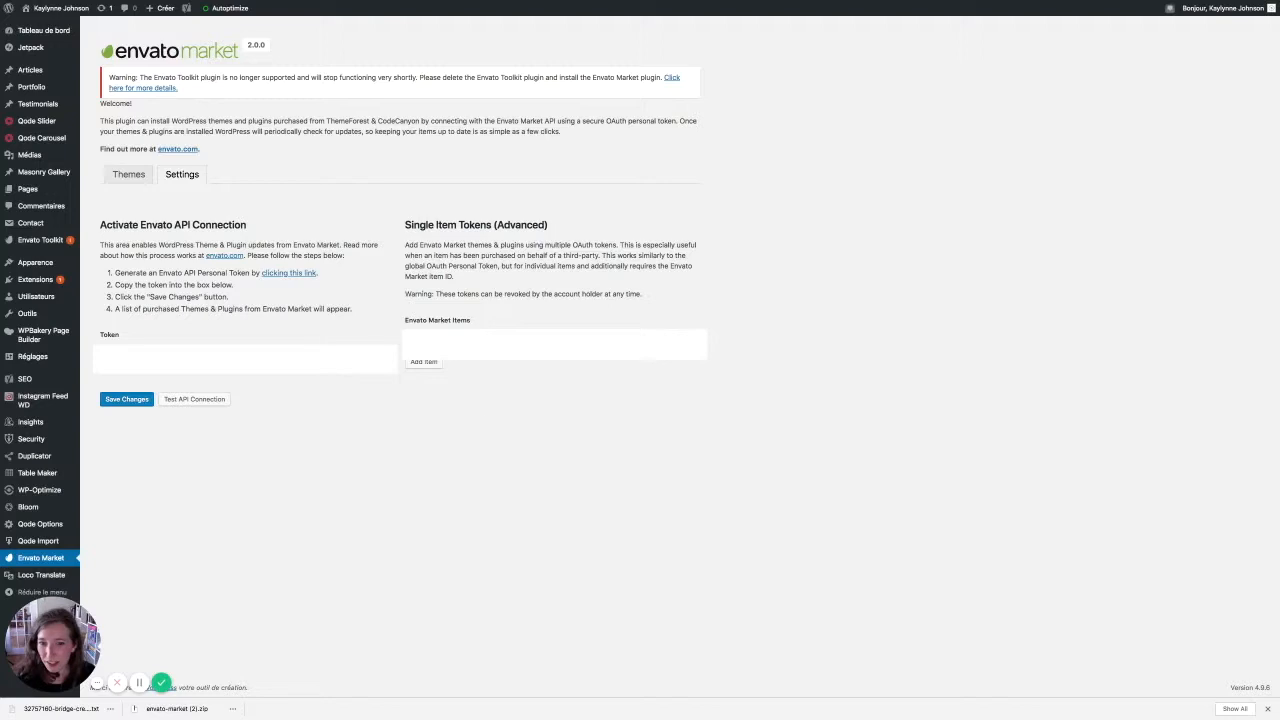
Look at a blank single item token form, dismiss it, and check the themes list before returning to the plugin settings
left_click(431, 364)
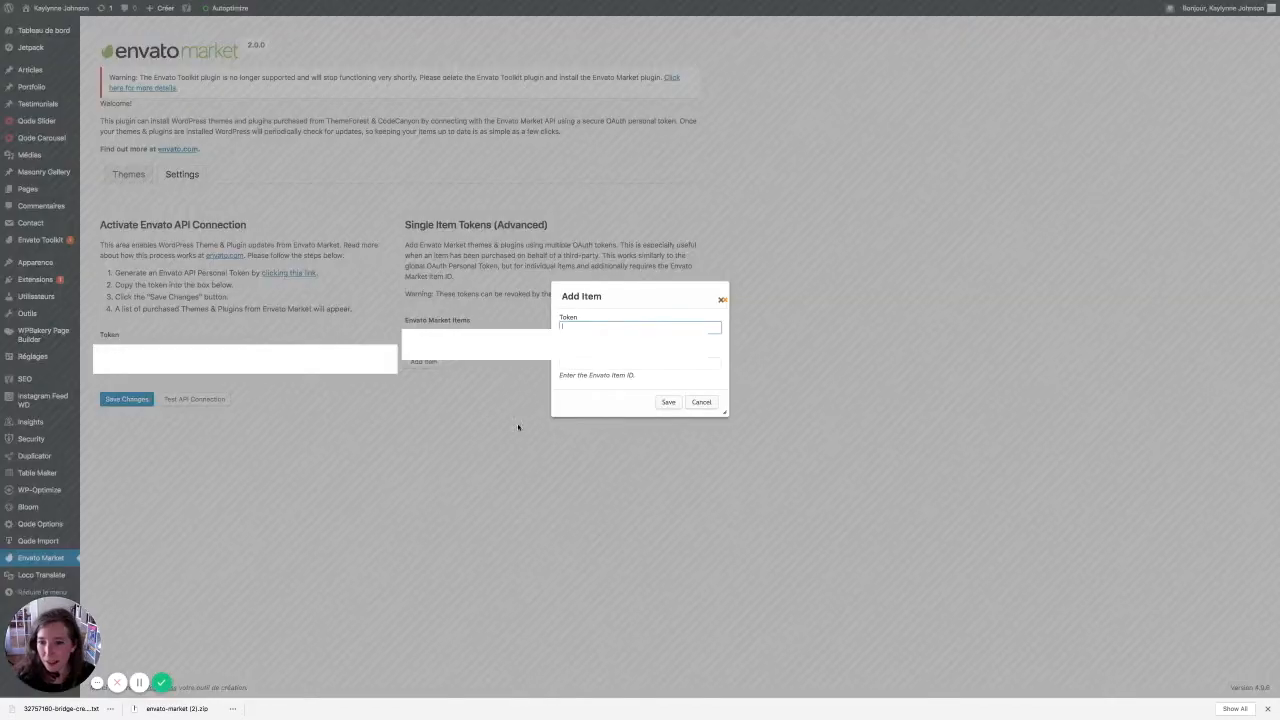
left_click(722, 300)
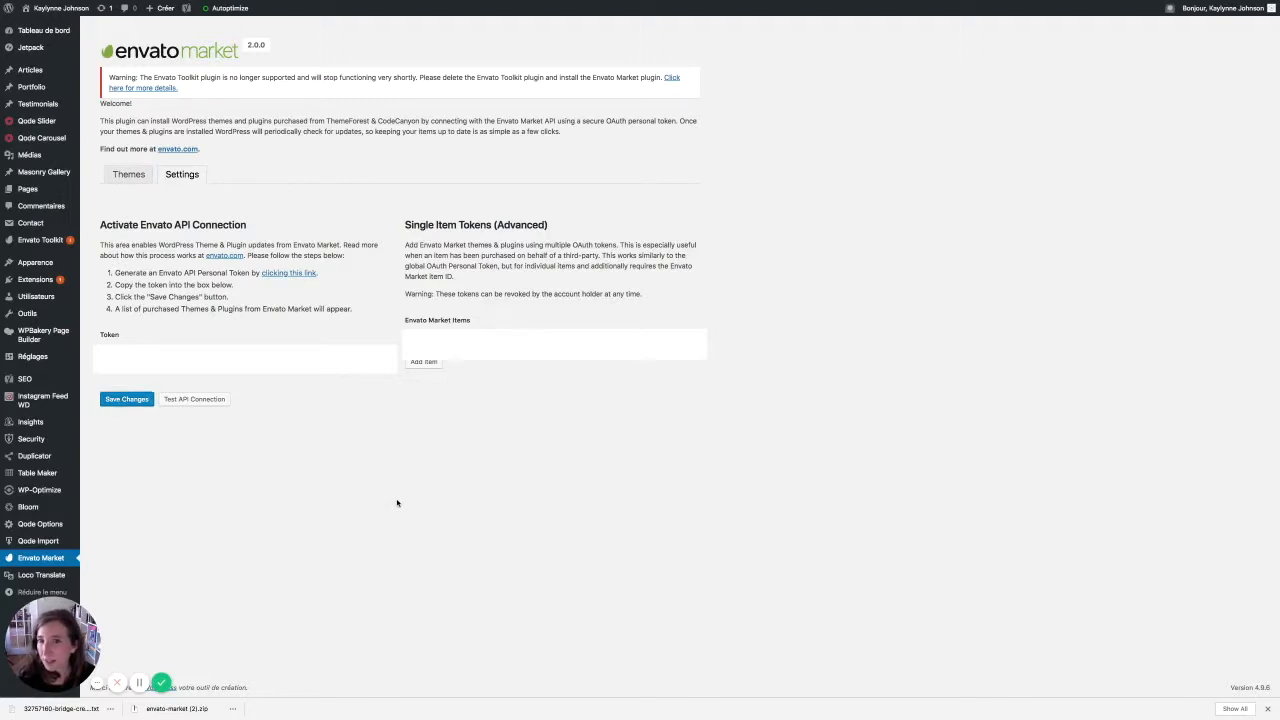
left_click(133, 176)
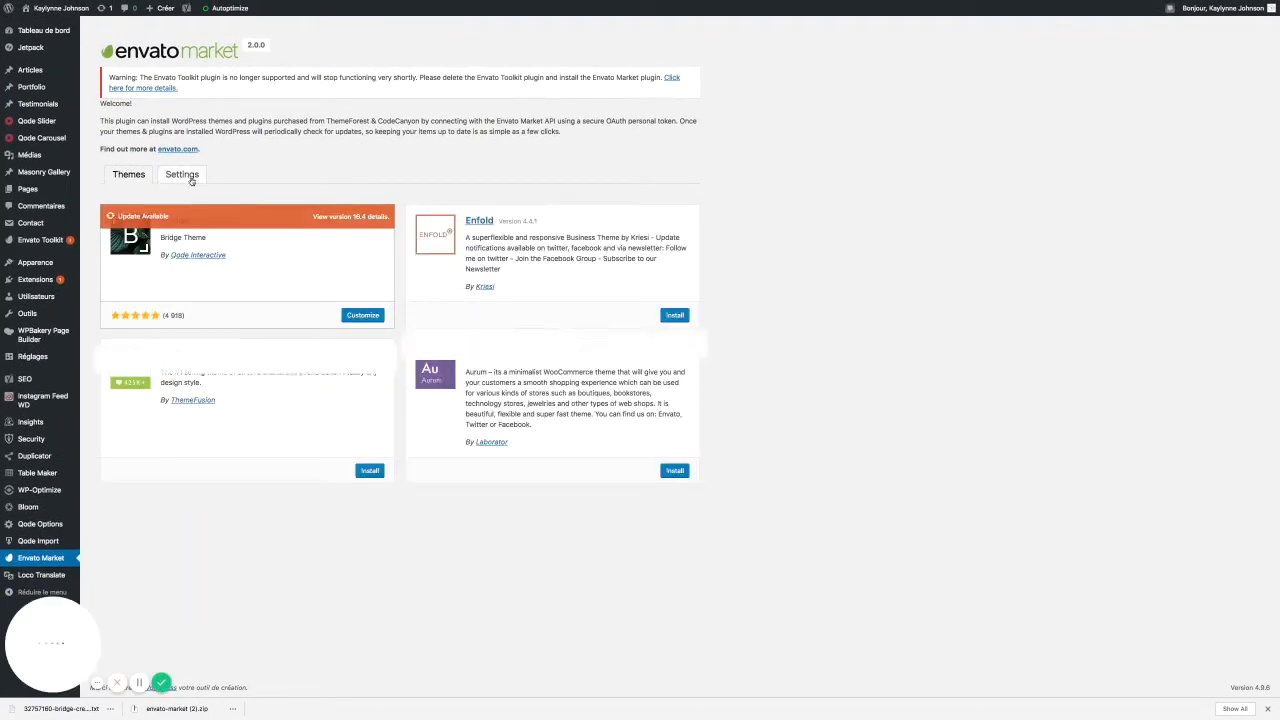
left_click(188, 176)
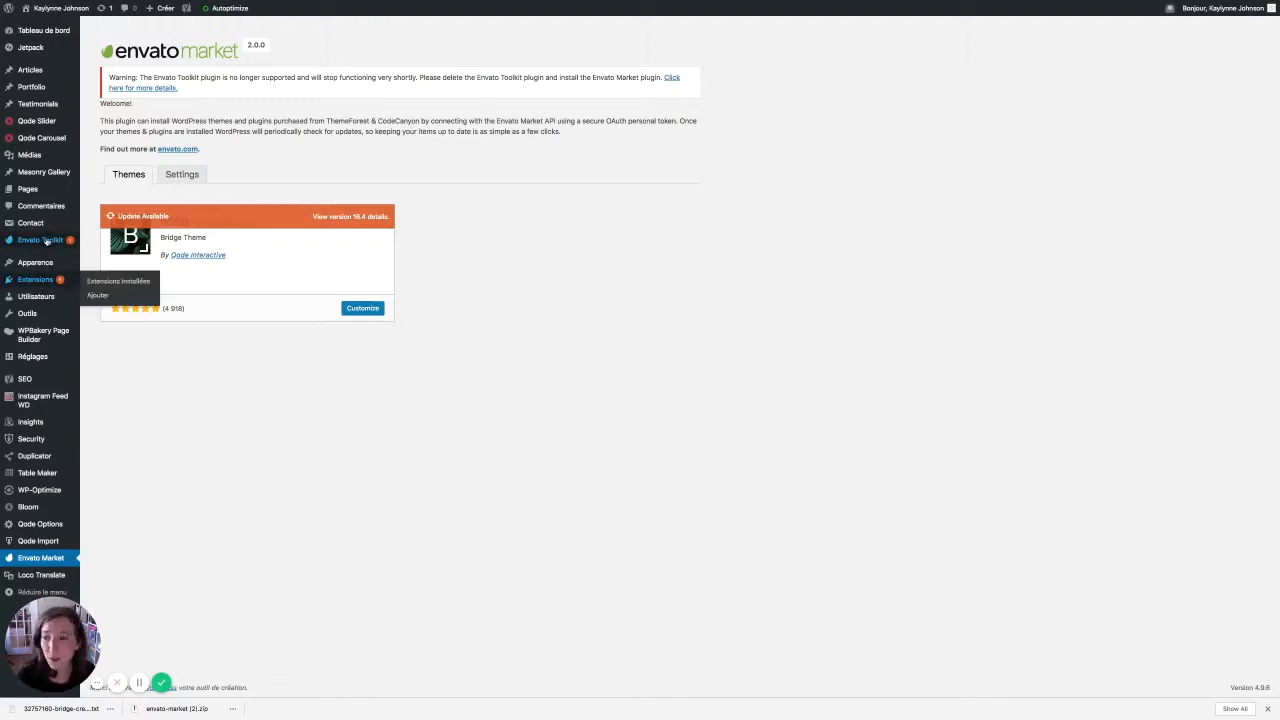
Deactivate and delete the Envato WordPress Toolkit (Deprecated) plugin from the installed plugins
left_click(35, 279)
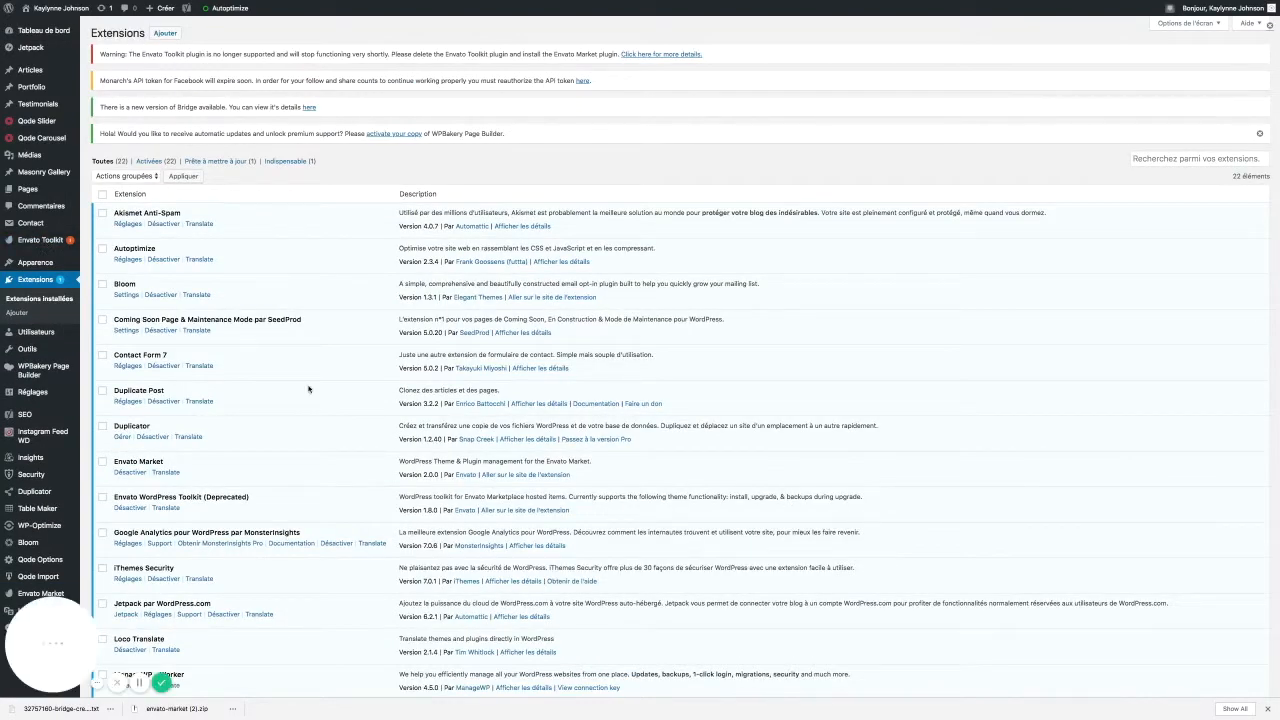
scroll(308, 387, "down", 6)
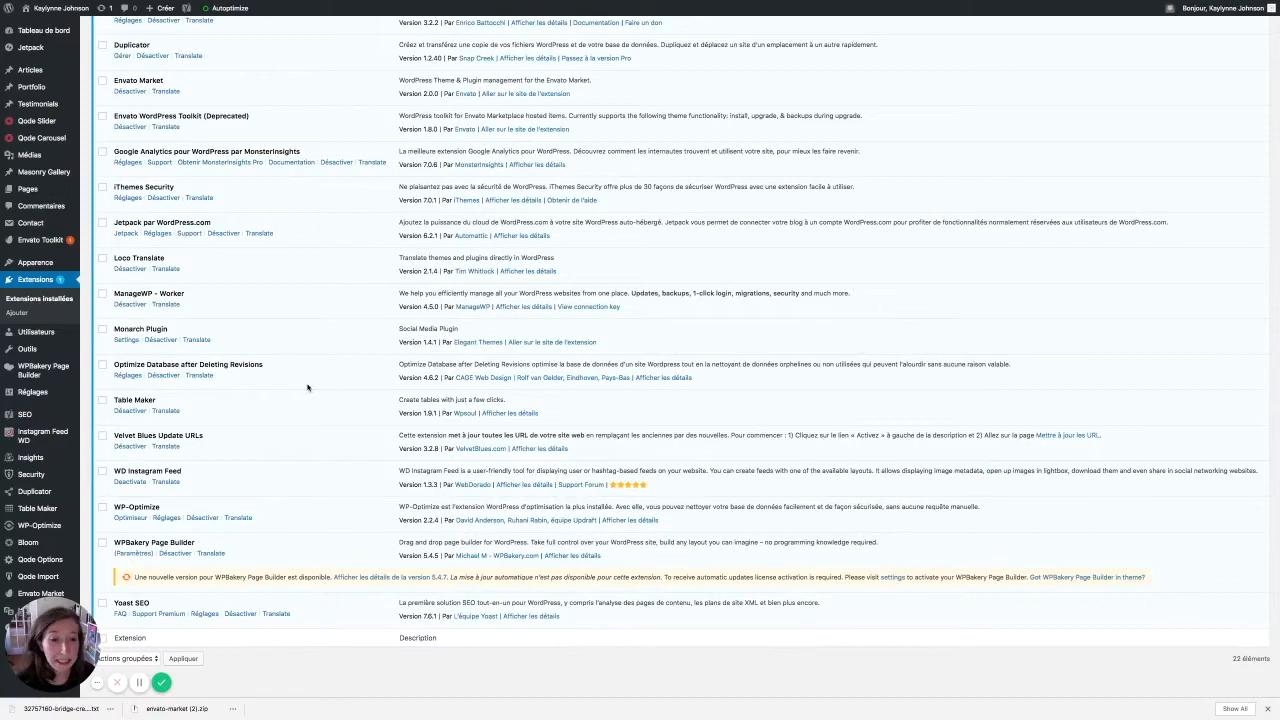
scroll(330, 387, "up", 2)
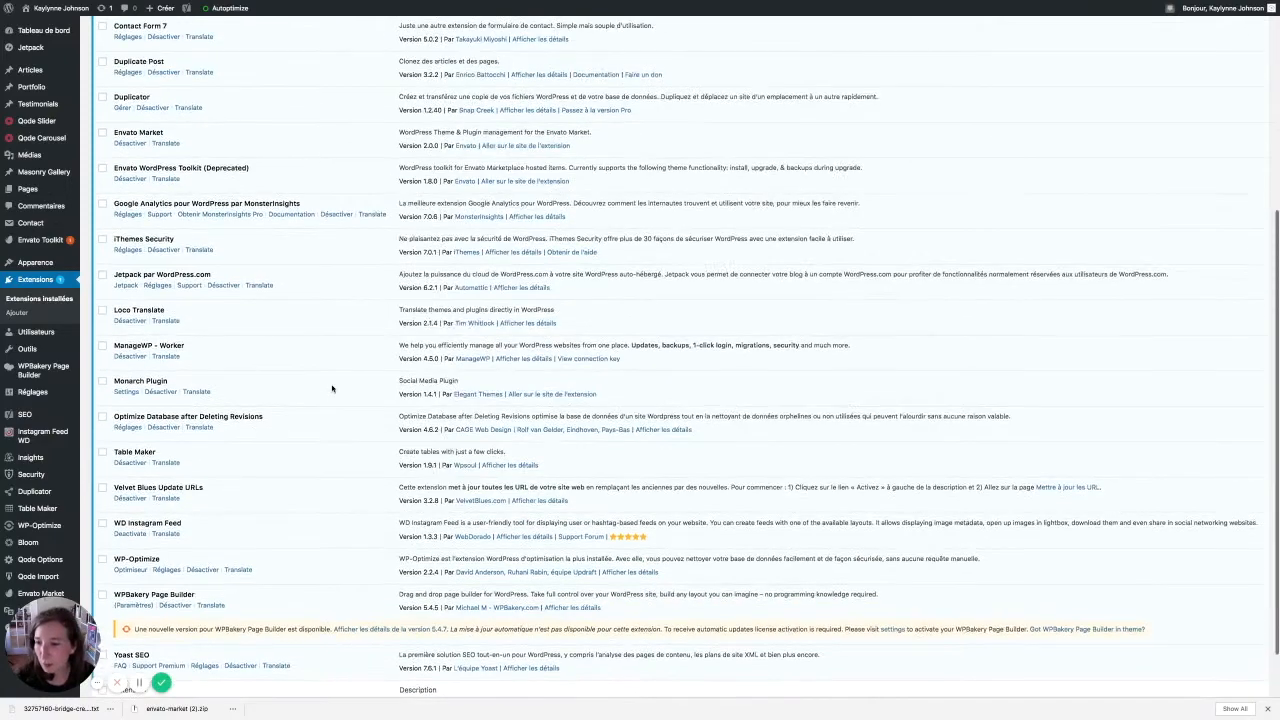
scroll(331, 388, "up", 2)
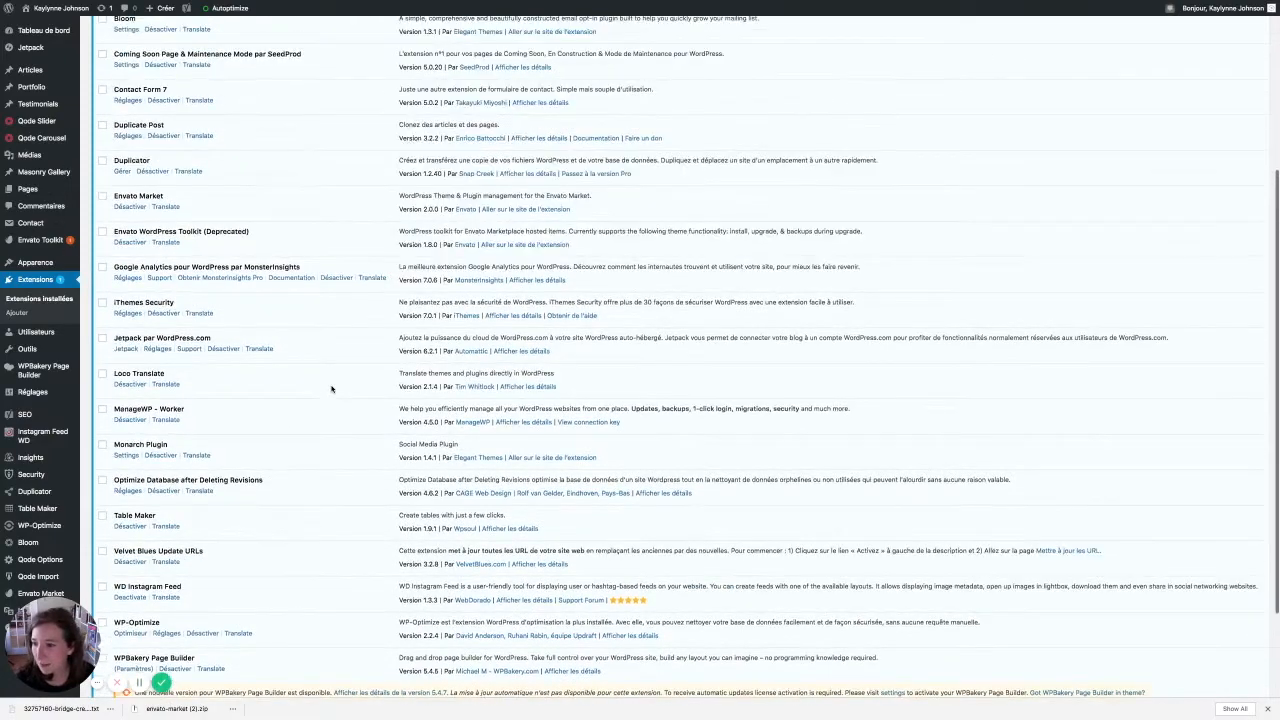
scroll(331, 388, "up", 1)
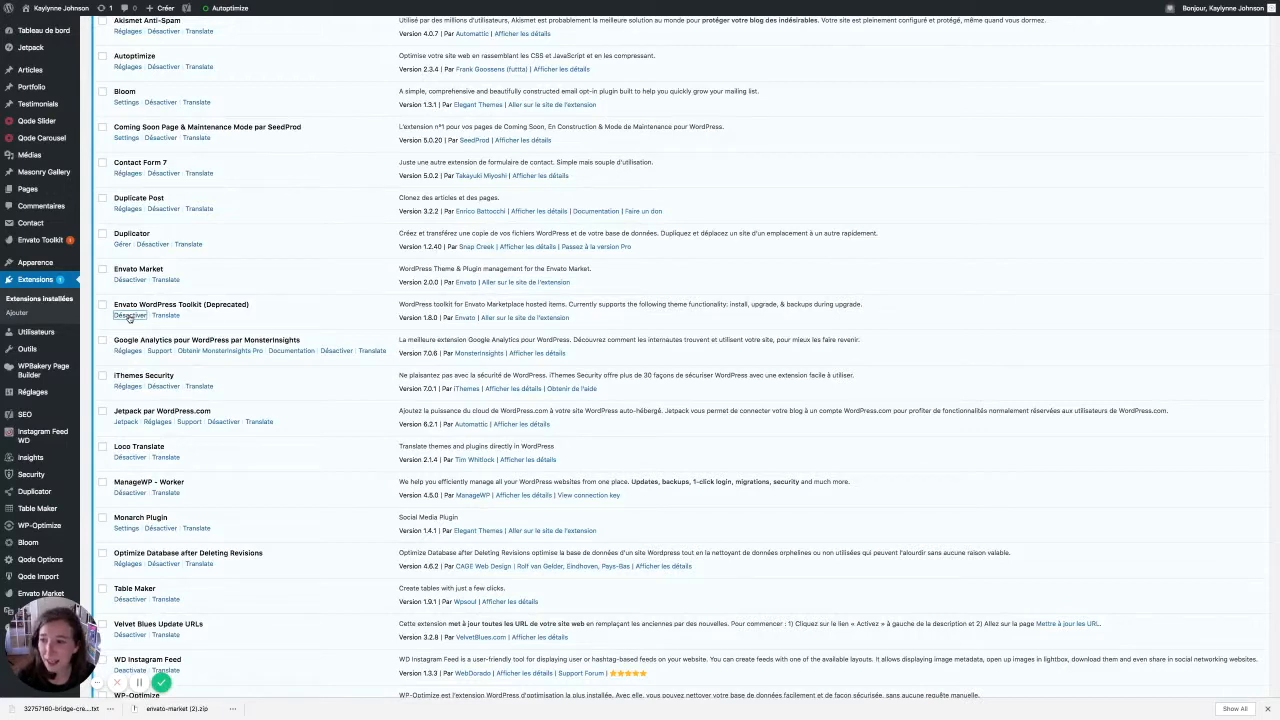
left_click(129, 316)
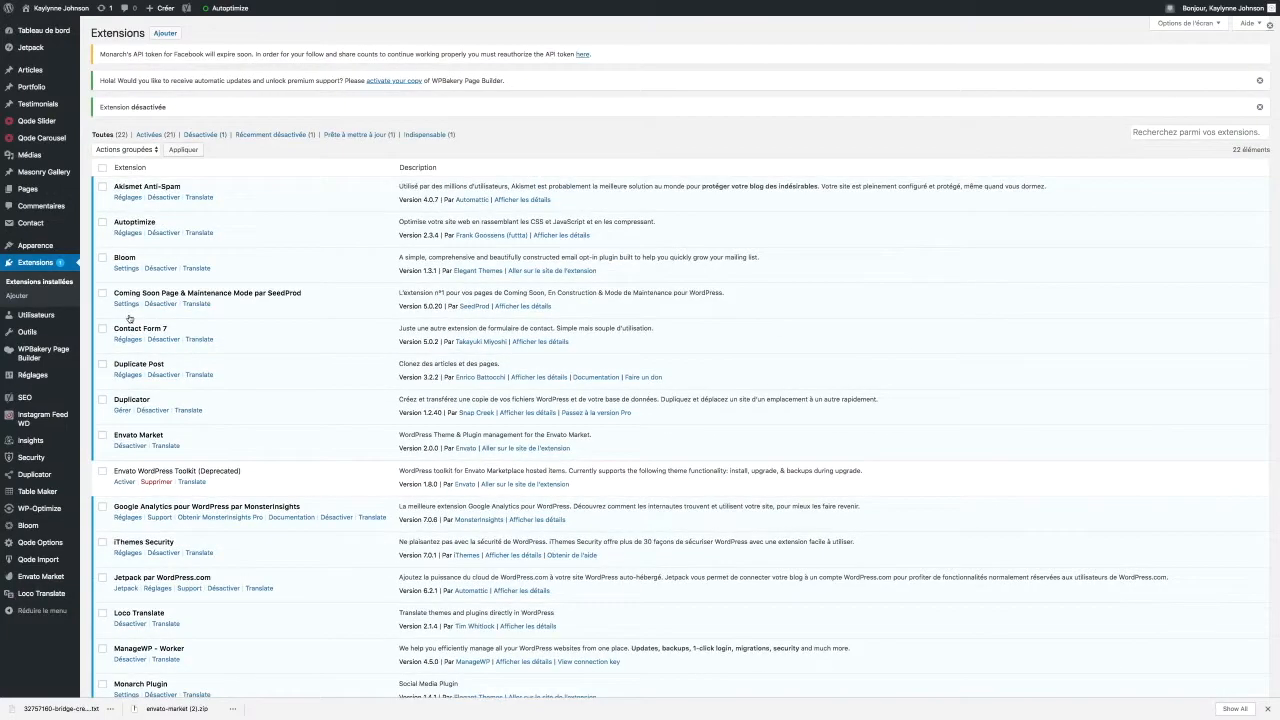
left_click(156, 470)
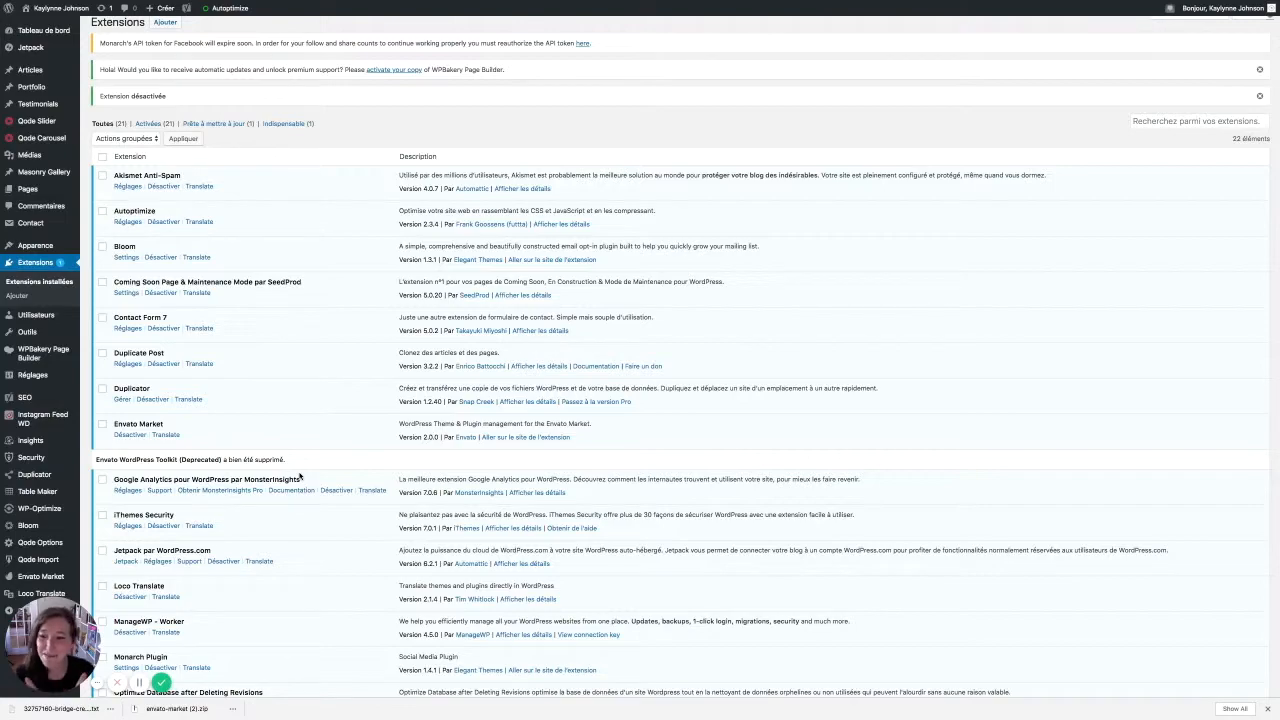
scroll(299, 477, "down", 7)
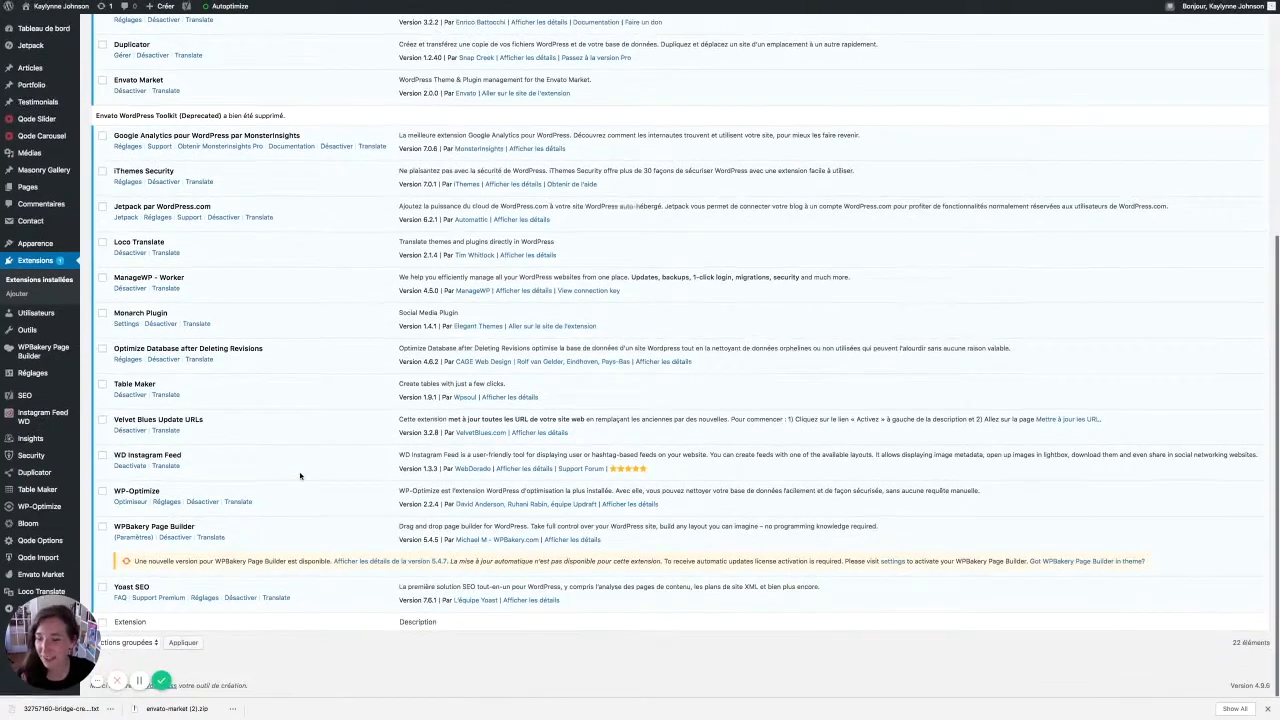
scroll(299, 477, "up", 7)
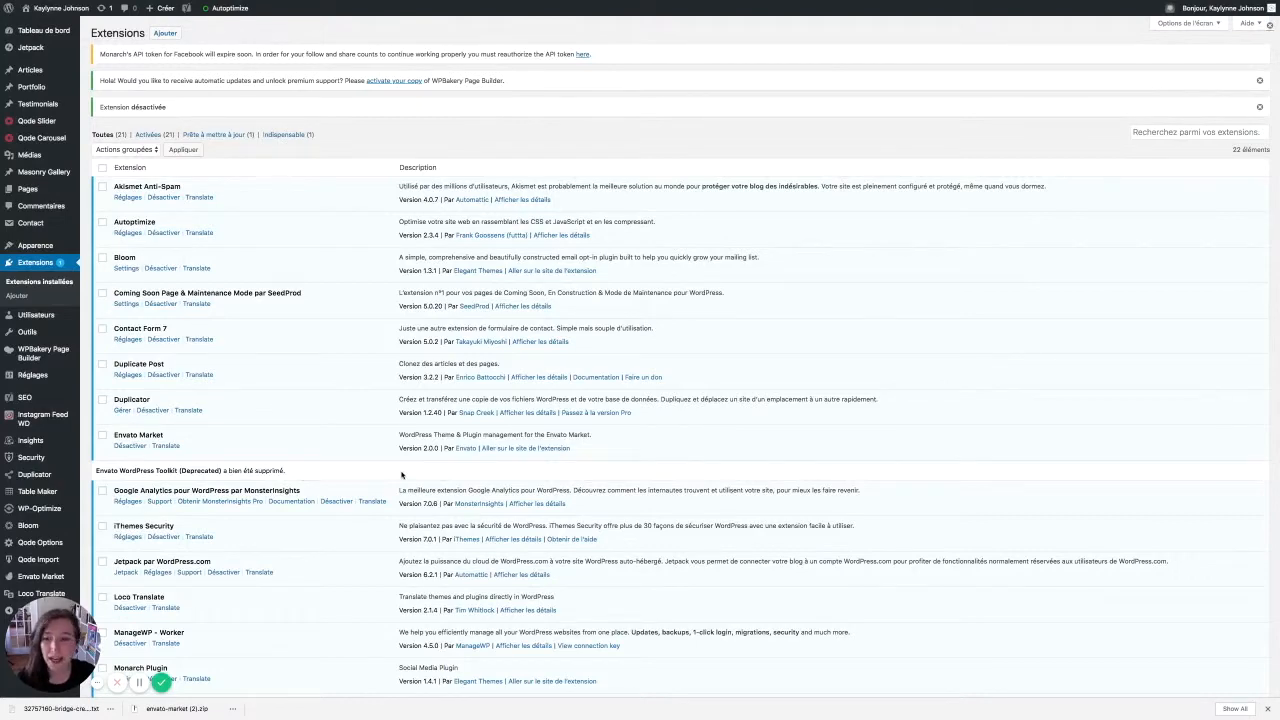
scroll(401, 475, "down", 4)
scroll(401, 475, "up", 4)
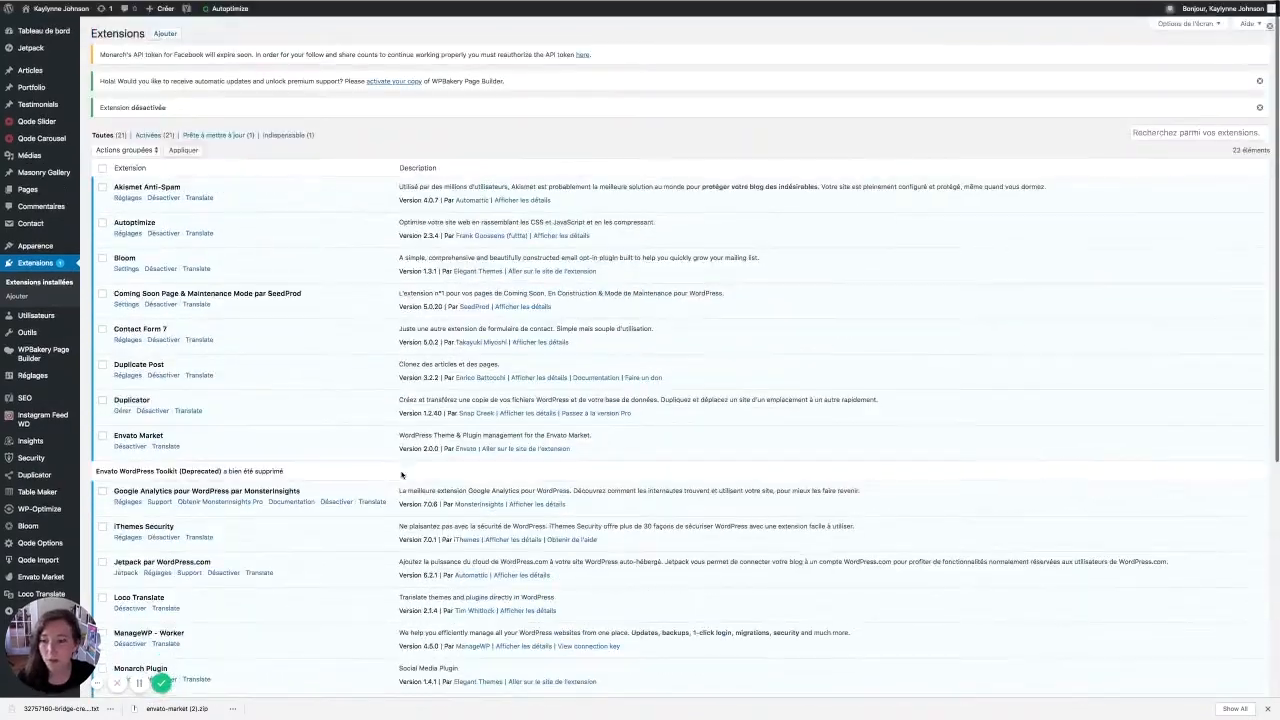